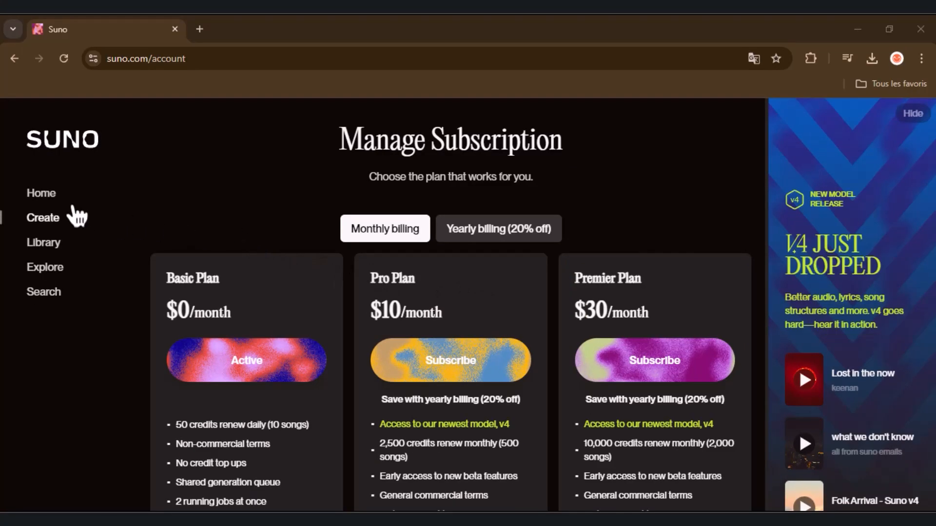
Browse the home page sections, including New, Top Categories, Trending Playlists and Suno Showcase.
{"action": "left_click", "coordinate": [44, 200]}
{"action": "scroll", "coordinate": [427, 269], "scroll_direction": "down", "scroll_amount": 2}
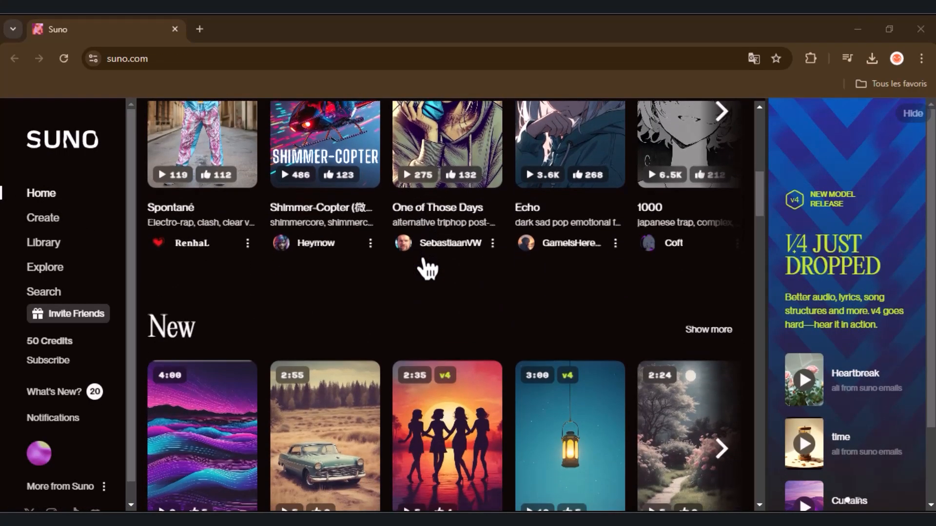
{"action": "scroll", "coordinate": [428, 269], "scroll_direction": "down", "scroll_amount": 3}
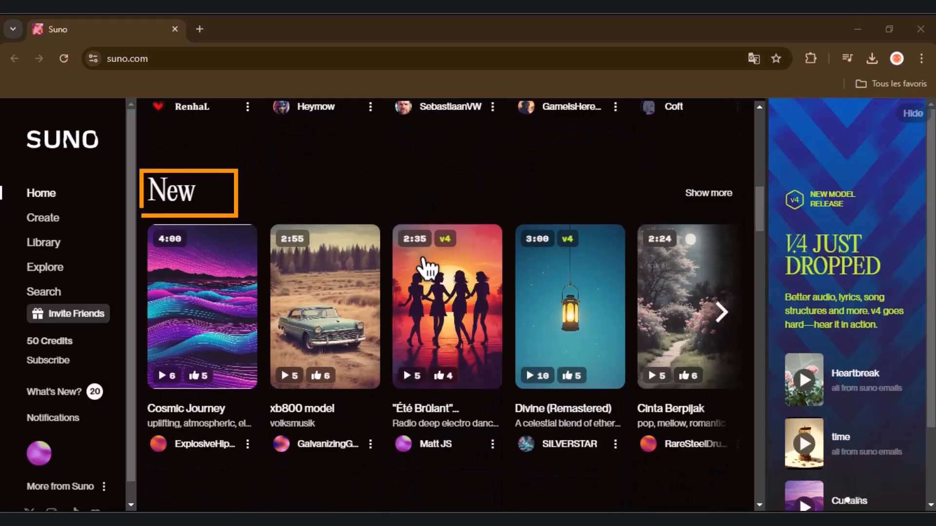
{"action": "scroll", "coordinate": [404, 317], "scroll_direction": "down", "scroll_amount": 6}
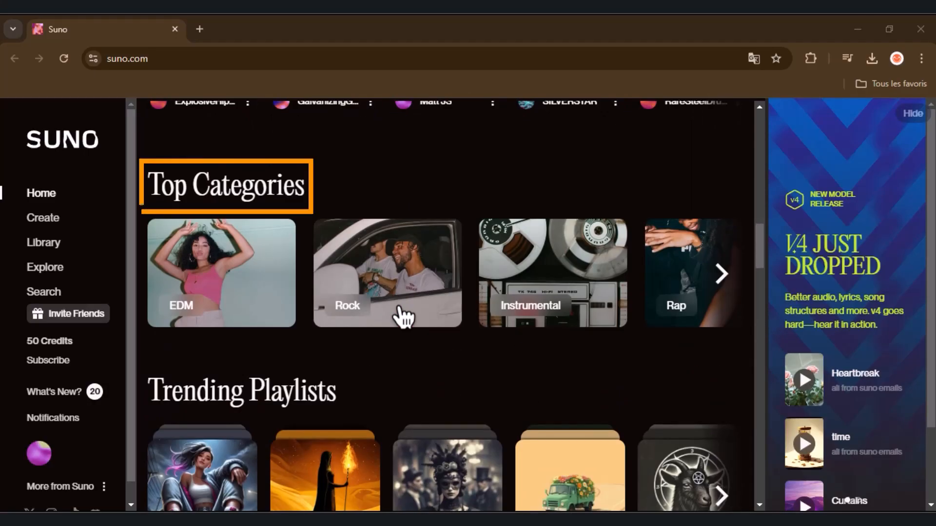
{"action": "scroll", "coordinate": [757, 219], "scroll_direction": "down", "scroll_amount": 4}
{"action": "scroll", "coordinate": [728, 248], "scroll_direction": "down", "scroll_amount": 5}
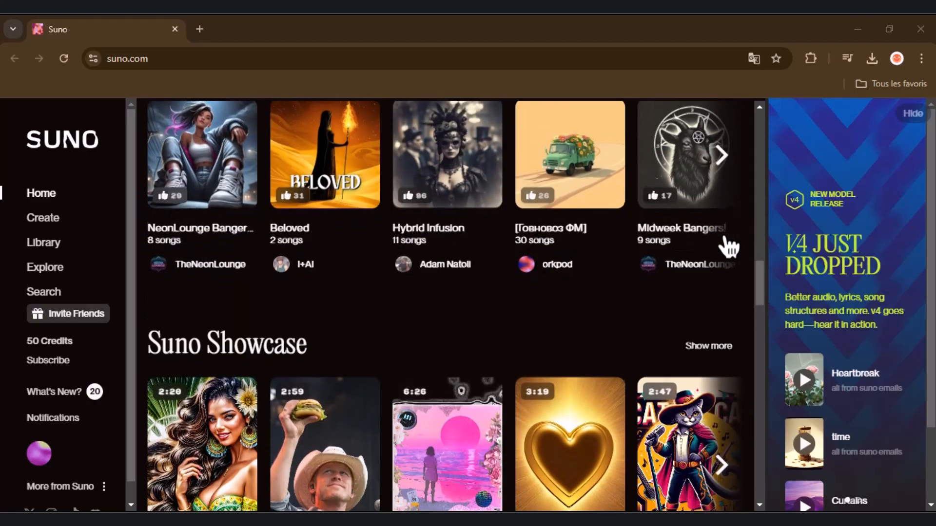
{"action": "scroll", "coordinate": [546, 237], "scroll_direction": "up", "scroll_amount": 3}
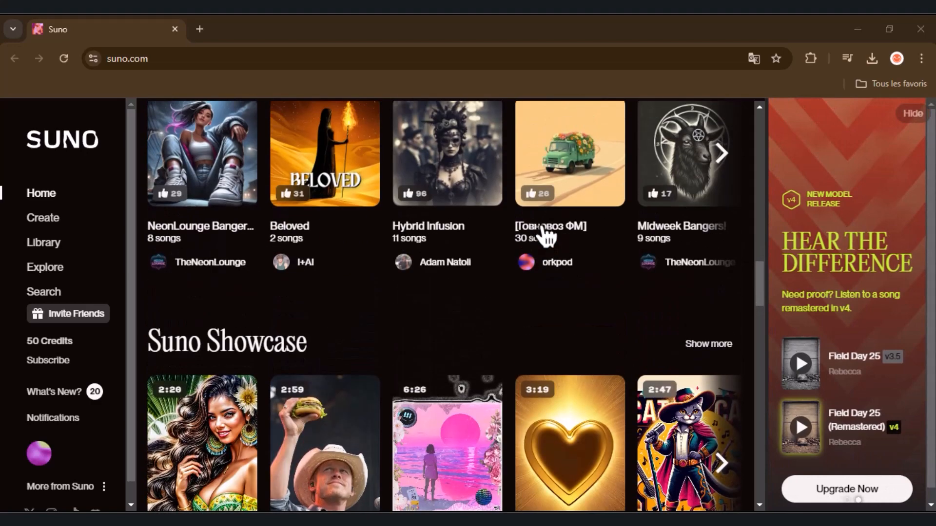
{"action": "scroll", "coordinate": [465, 302], "scroll_direction": "up", "scroll_amount": 7}
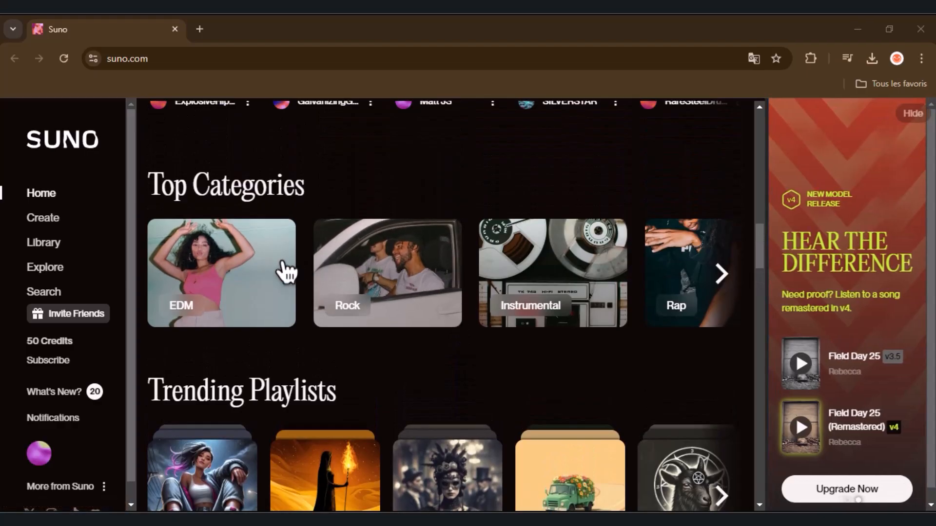
Open the Instrumental category from Top Categories and listen briefly to the track 康德之桥, pausing it after a few seconds.
{"action": "left_click", "coordinate": [232, 291]}
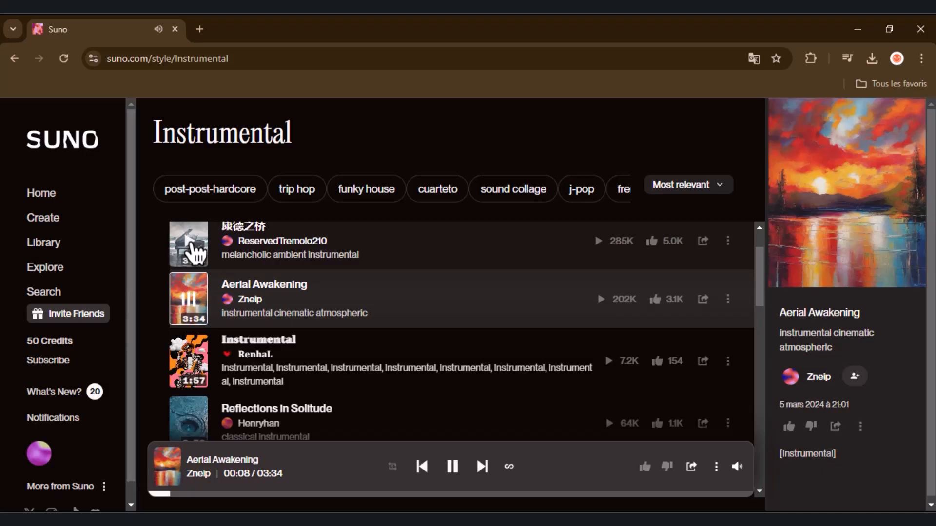
{"action": "left_click", "coordinate": [195, 251]}
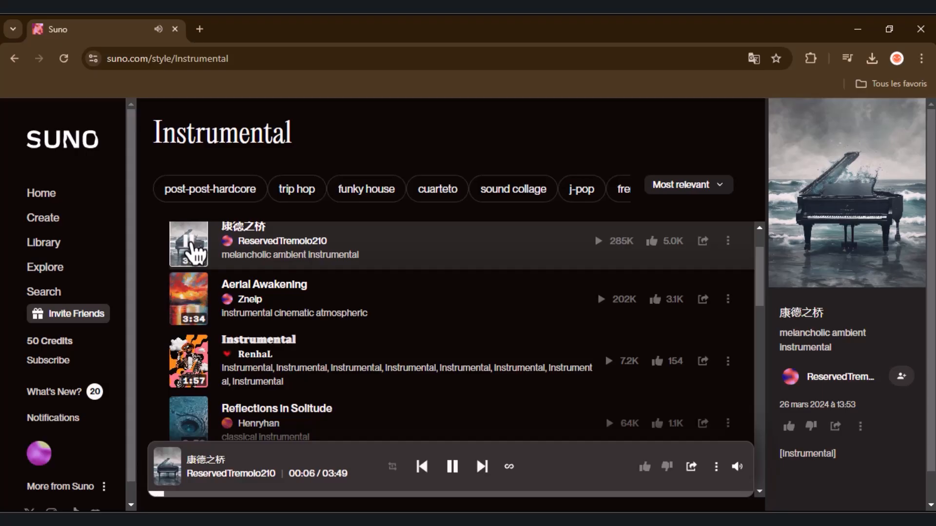
{"action": "left_click", "coordinate": [191, 244]}
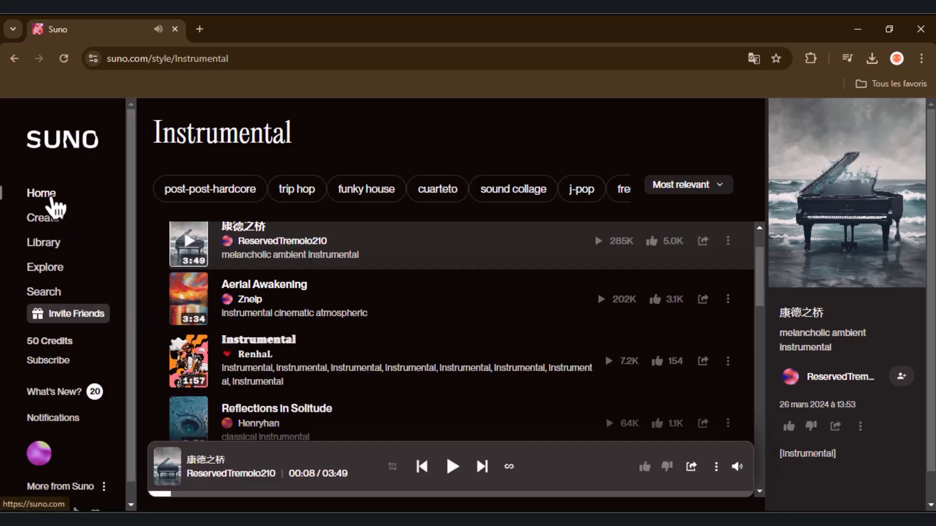
From the home page's Top Categories, sample "Bob Ross Love Letter" in the Rap category and a song in the Rock category.
{"action": "left_click", "coordinate": [54, 205]}
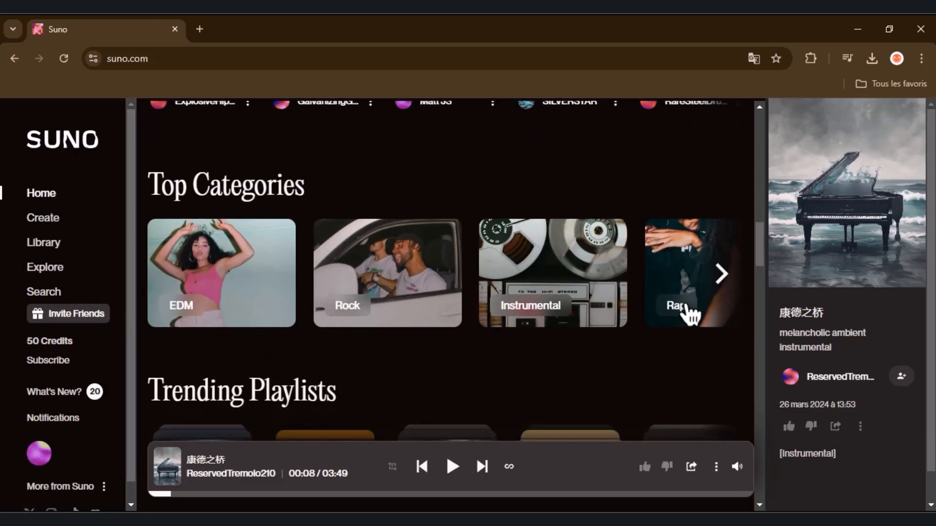
{"action": "left_click", "coordinate": [668, 277]}
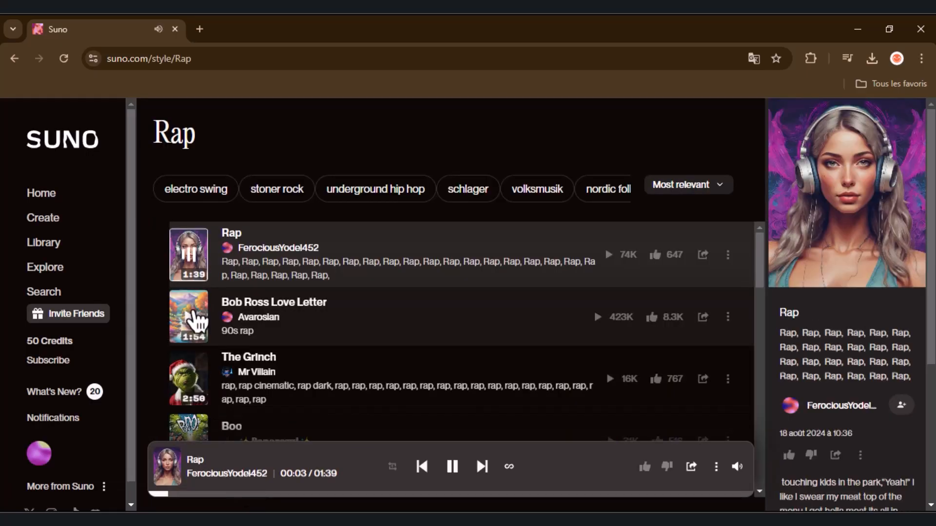
{"action": "left_click", "coordinate": [197, 321]}
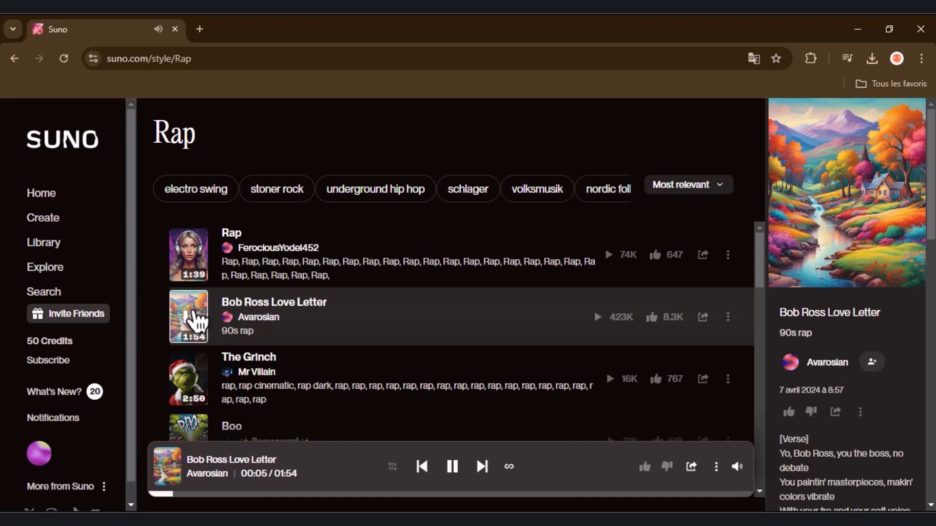
{"action": "left_click", "coordinate": [197, 322]}
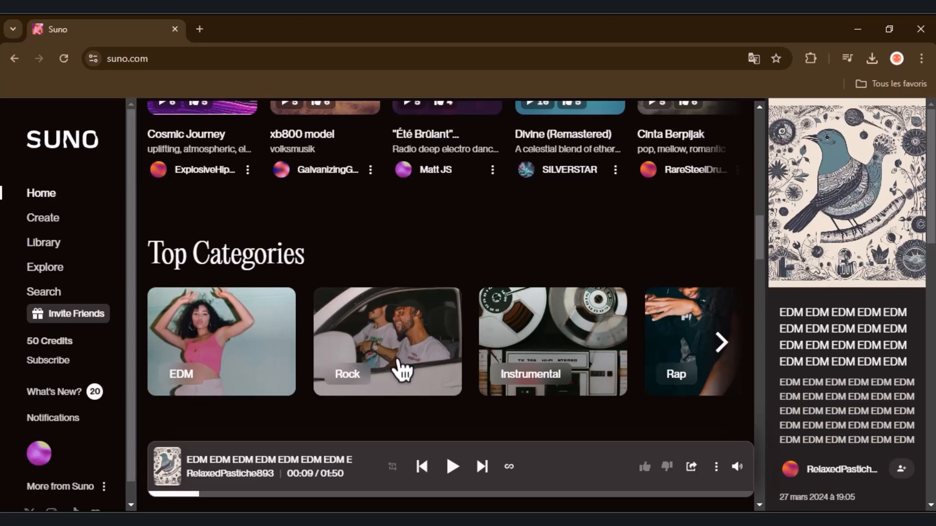
{"action": "left_click", "coordinate": [401, 358]}
{"action": "left_click", "coordinate": [193, 339]}
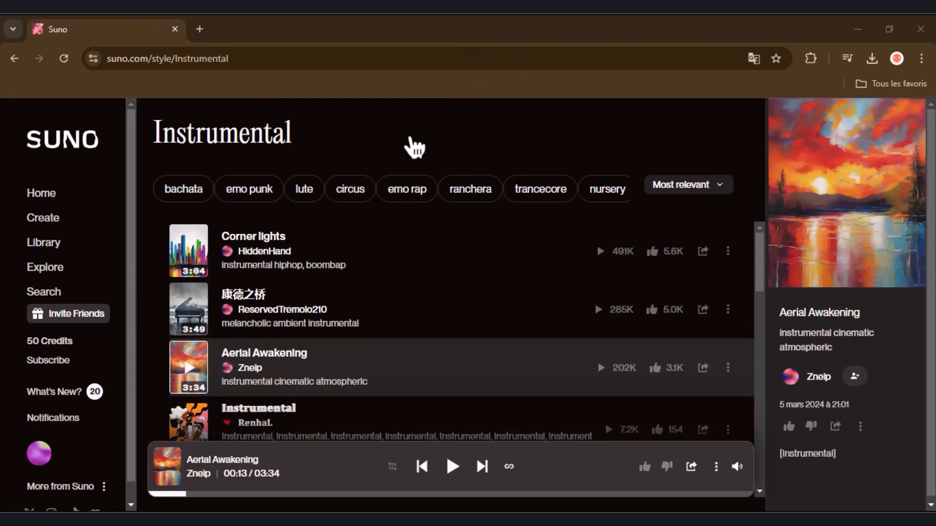
Create a song from the description "Dynamic pop-rock track featuring a strong, soulful female voice, catchy melodies, and energetic beats, with lyrics in English celebrating freedom and individuality".
{"action": "left_click", "coordinate": [43, 222]}
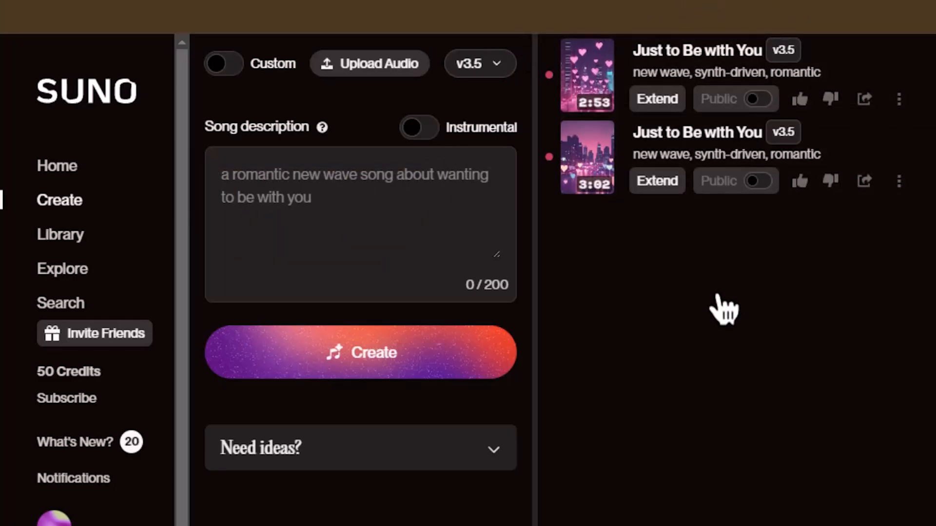
{"action": "left_click", "coordinate": [397, 238]}
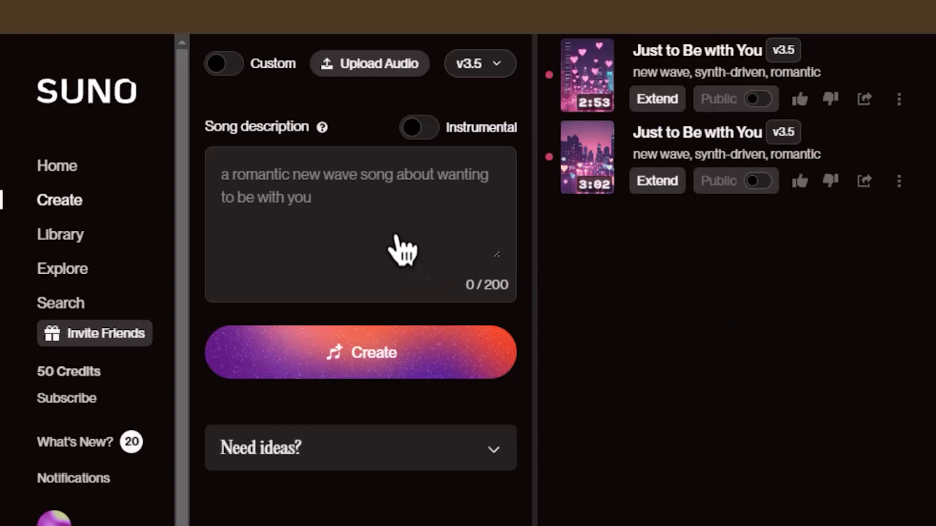
{"action": "type", "text": "Dynamic pop-rock track featuring a strong, soulful female voice, catchy melodies, and energetic beats, with lyrics in English celebrating freedom and individuality"}
{"action": "scroll", "coordinate": [397, 246], "scroll_direction": "up", "scroll_amount": 1}
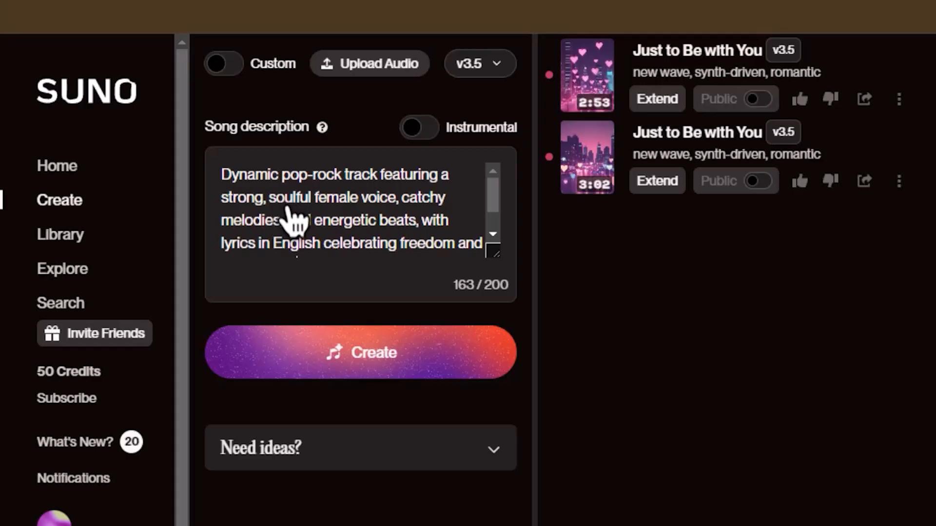
{"action": "scroll", "coordinate": [475, 265], "scroll_direction": "down", "scroll_amount": 2}
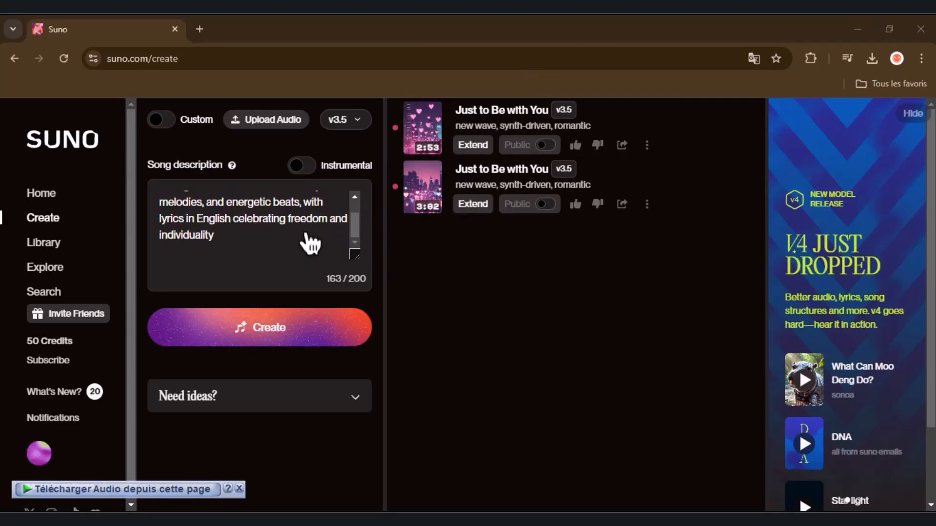
{"action": "left_click", "coordinate": [438, 362]}
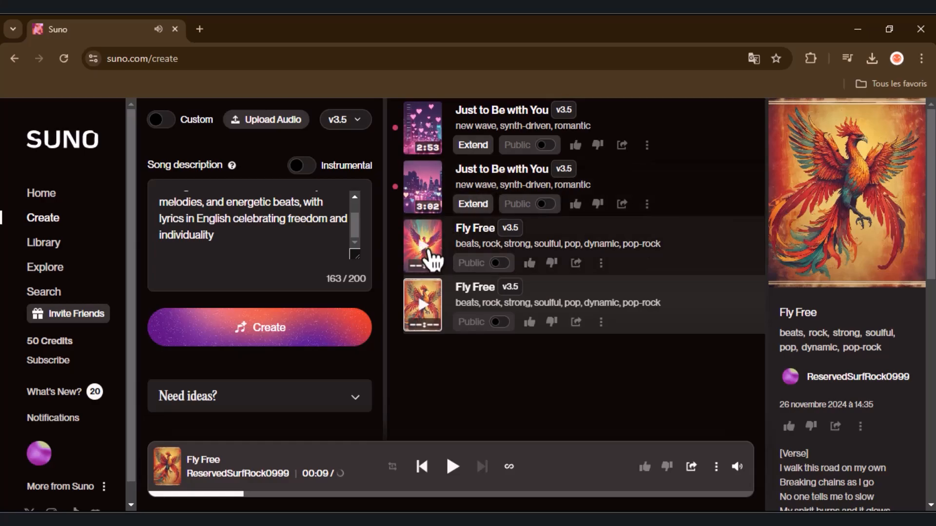
Listen to the generated Fly Free versions and read through the song's lyrics.
{"action": "left_click", "coordinate": [429, 258]}
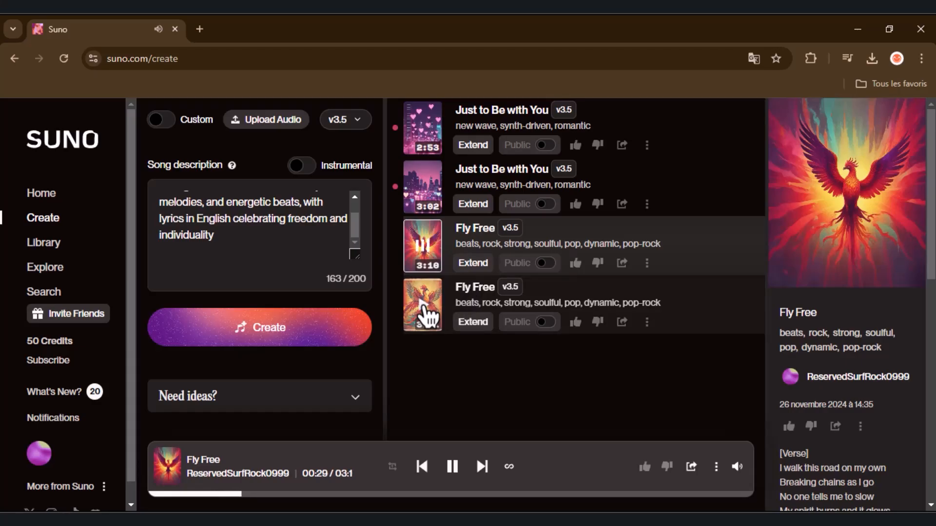
{"action": "left_click", "coordinate": [452, 465]}
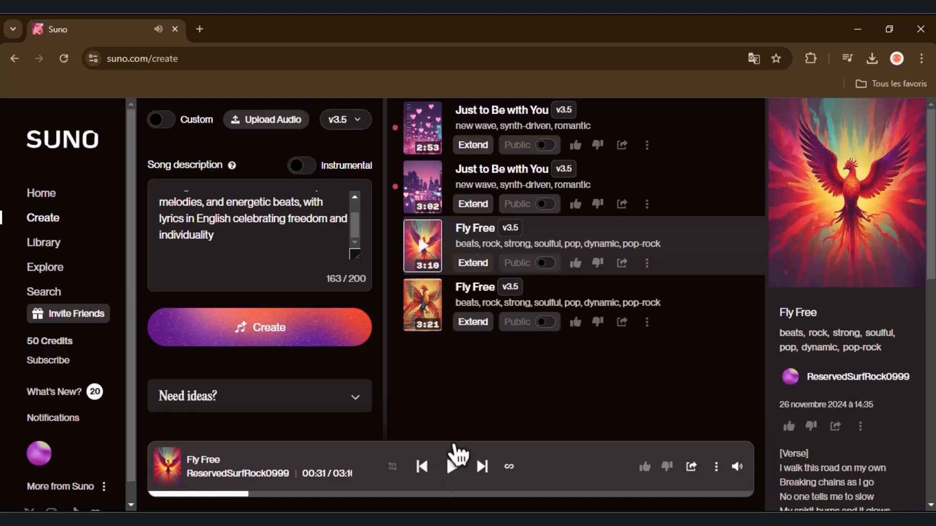
{"action": "left_click", "coordinate": [422, 306]}
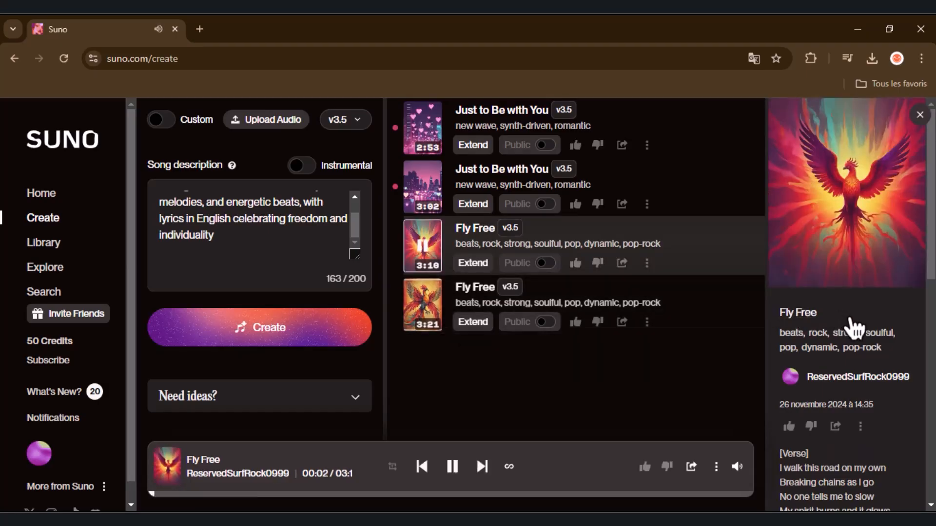
{"action": "scroll", "coordinate": [854, 329], "scroll_direction": "down", "scroll_amount": 4}
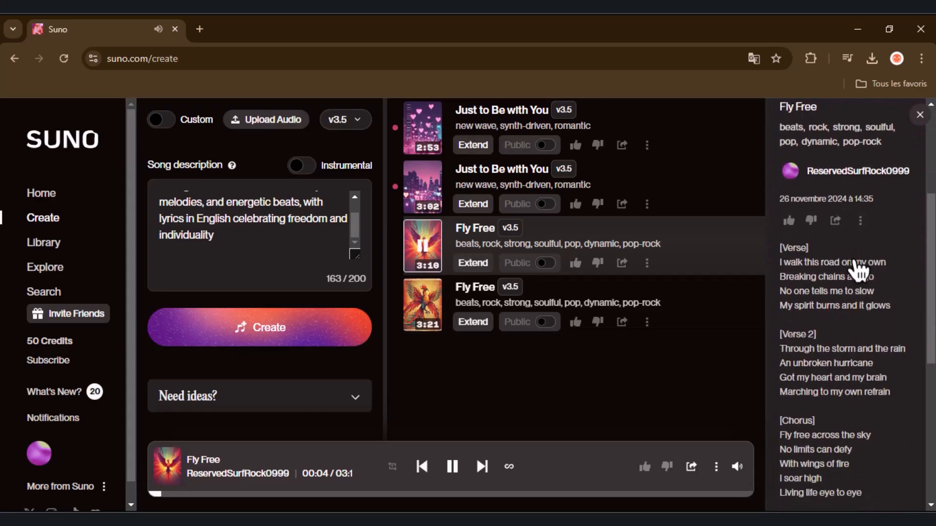
{"action": "scroll", "coordinate": [858, 271], "scroll_direction": "down", "scroll_amount": 1}
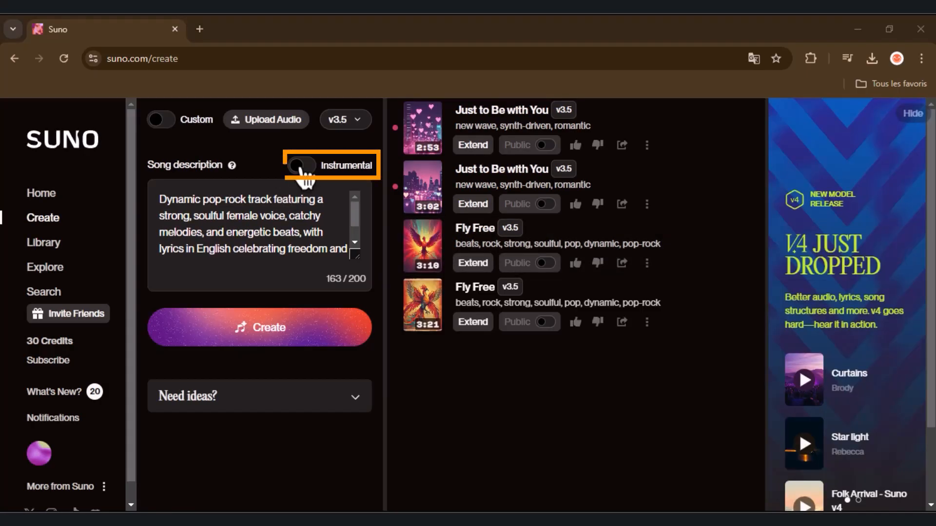
Turn on the Instrumental option and generate songs again from the same pop-rock description.
{"action": "left_click", "coordinate": [300, 168]}
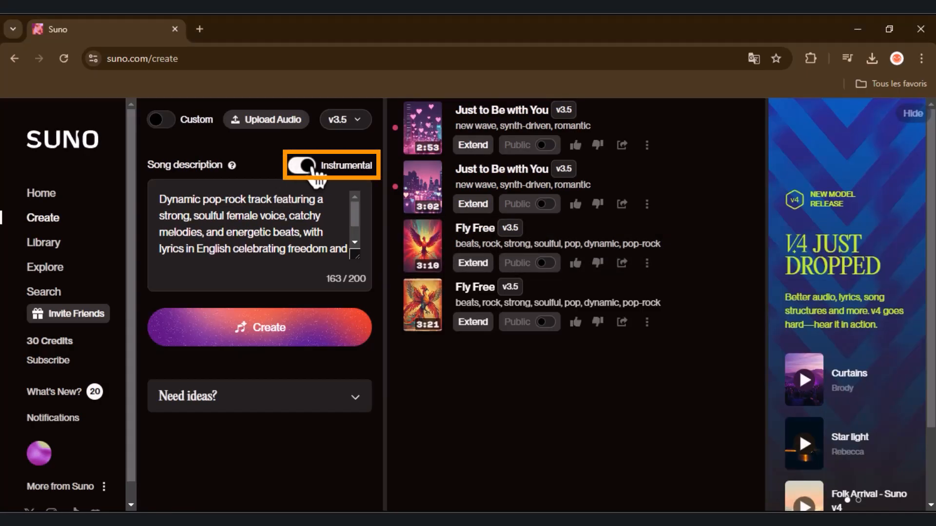
{"action": "left_click", "coordinate": [285, 331]}
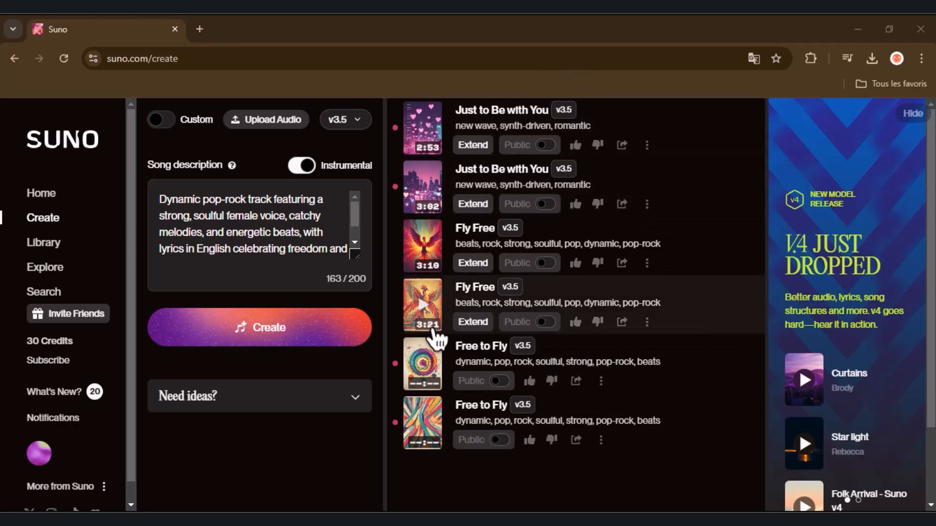
Listen to both generated instrumental versions of Free to Fly, pausing each one and switching between them to compare.
{"action": "left_click", "coordinate": [429, 375]}
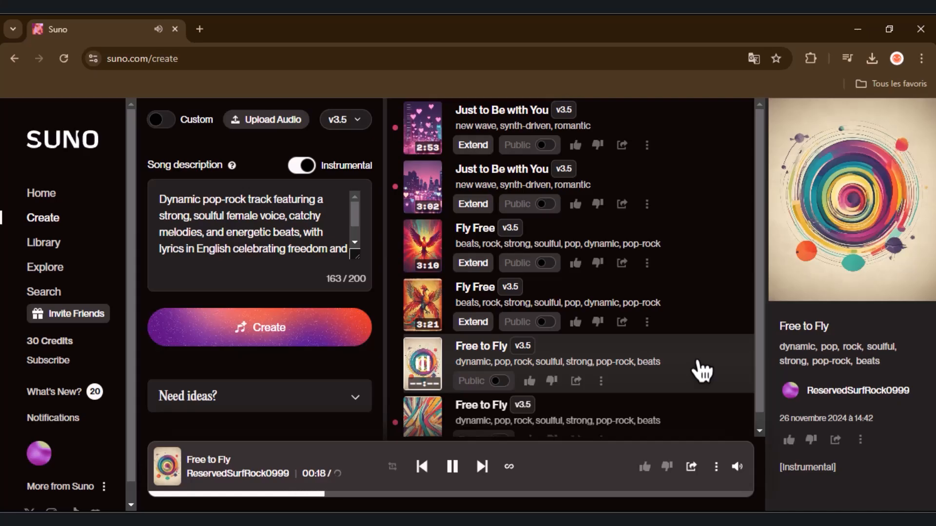
{"action": "left_click", "coordinate": [452, 467]}
{"action": "scroll", "coordinate": [446, 435], "scroll_direction": "down", "scroll_amount": 1}
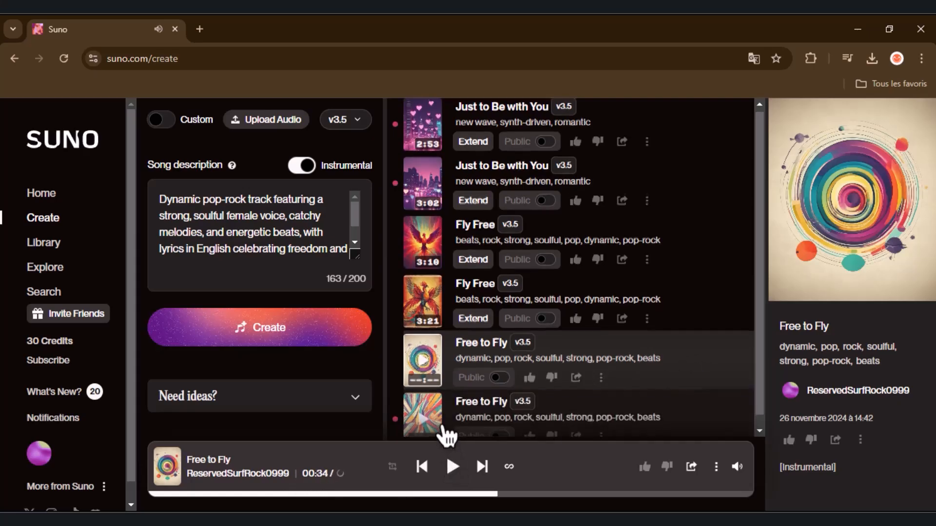
{"action": "left_click", "coordinate": [424, 412]}
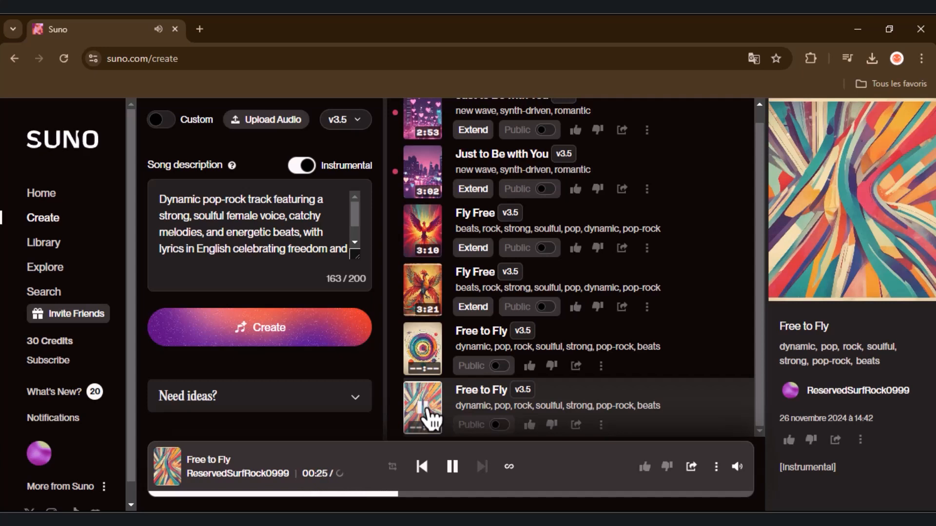
{"action": "left_click", "coordinate": [429, 415]}
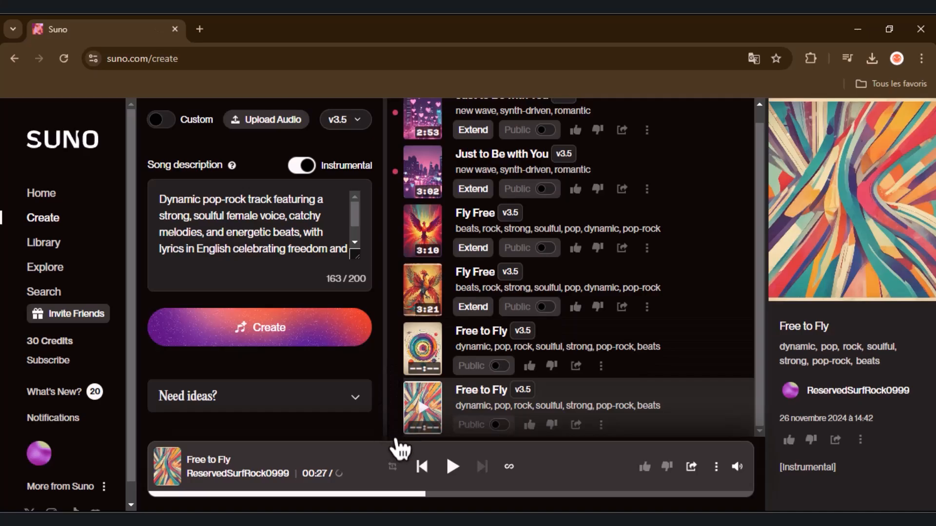
{"action": "left_click", "coordinate": [429, 363]}
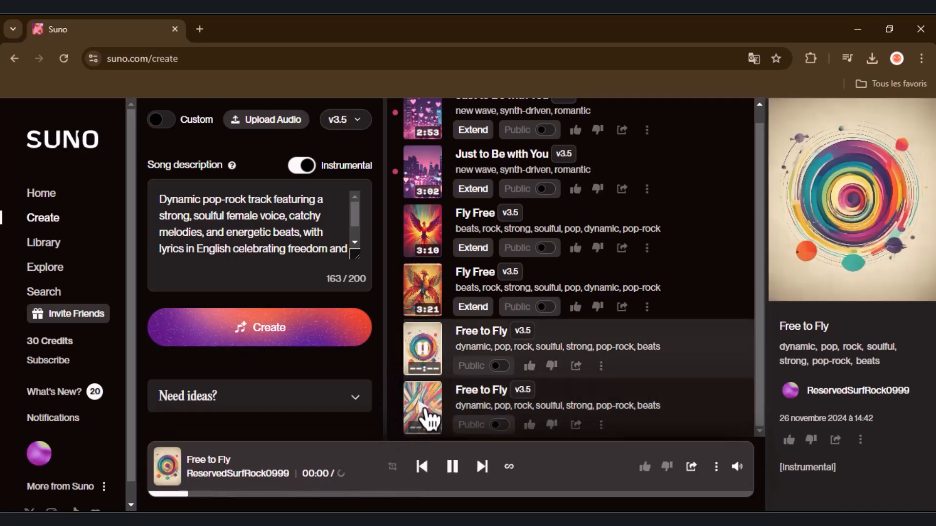
{"action": "left_click", "coordinate": [429, 417]}
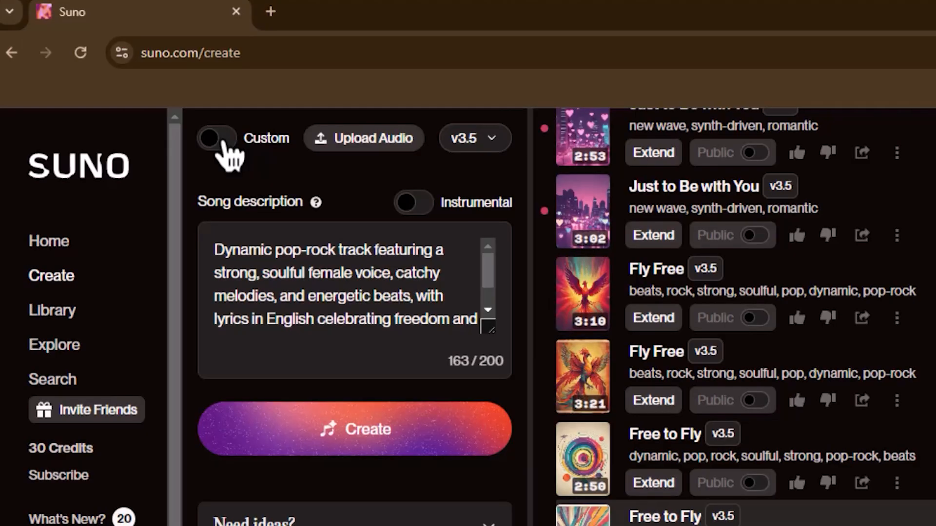
Switch song creation to Custom mode, dismiss the welcome dialog and bring up the Style of Music section.
{"action": "left_click", "coordinate": [166, 124]}
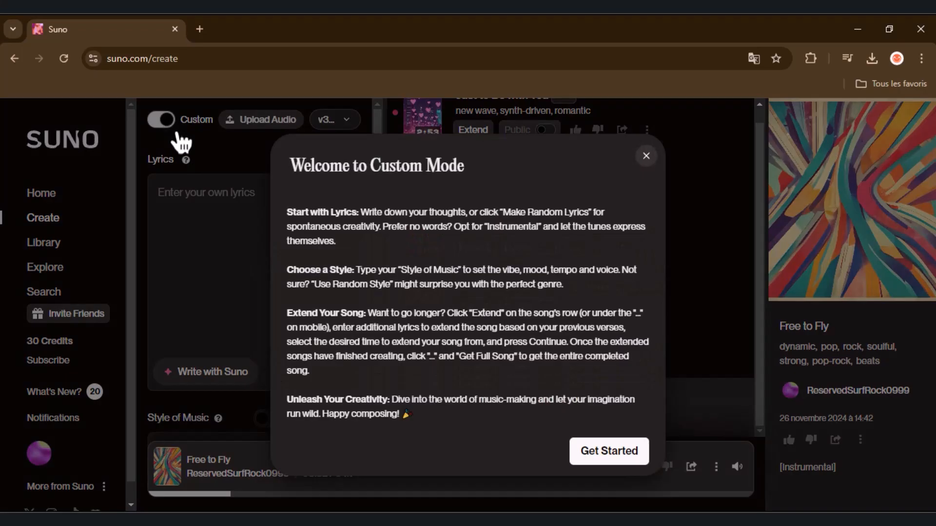
{"action": "left_click", "coordinate": [609, 453]}
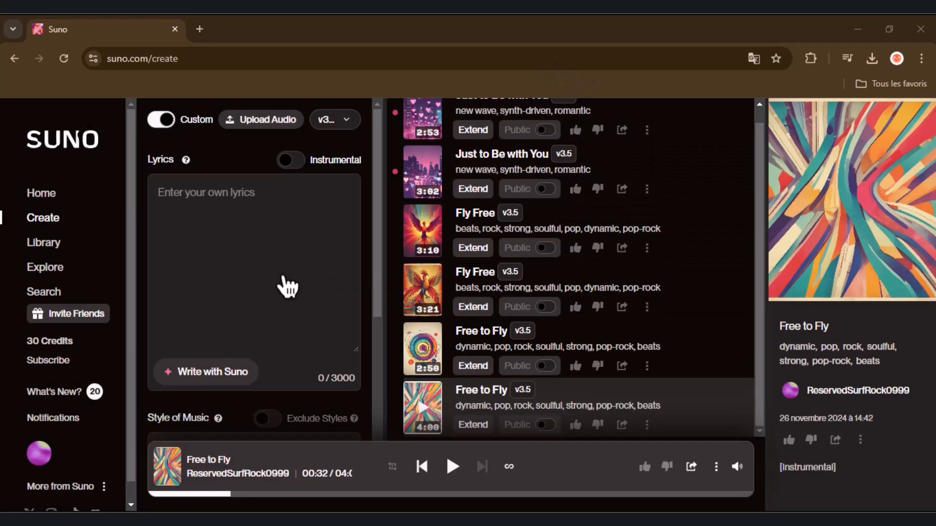
{"action": "scroll", "coordinate": [283, 282], "scroll_direction": "down", "scroll_amount": 4}
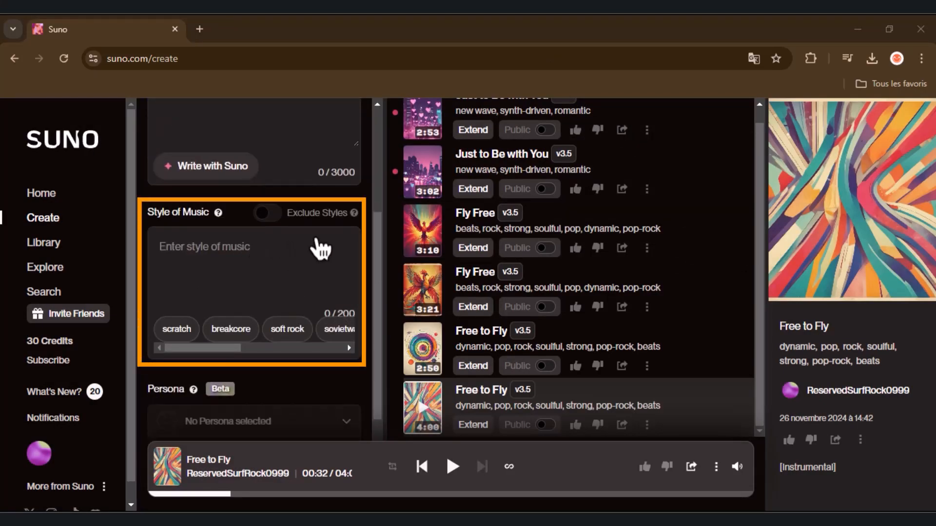
Set the music style to "EDM trap song, male voice, strong bass, English lyrics" and have Suno write random lyrics for the song.
{"action": "left_click", "coordinate": [265, 268]}
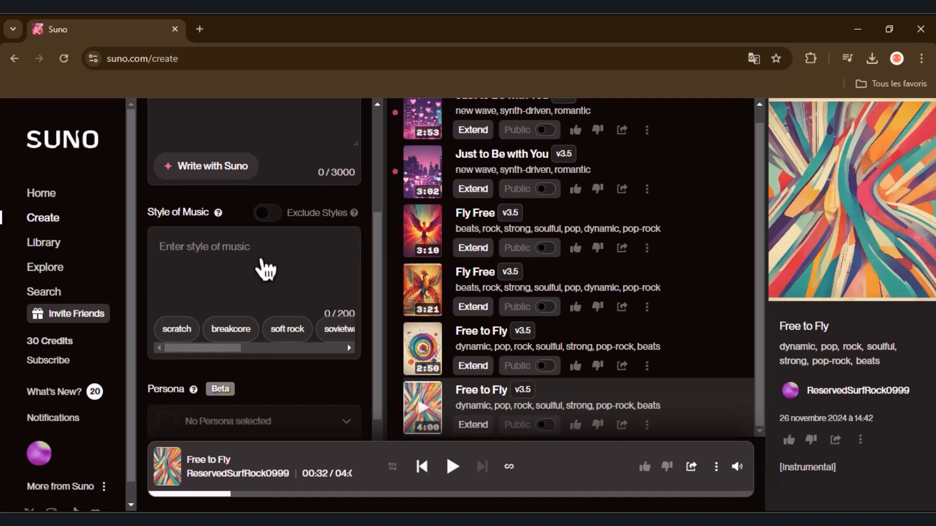
{"action": "type", "text": "EDM trap song, male voice, strong bass, English lyrics"}
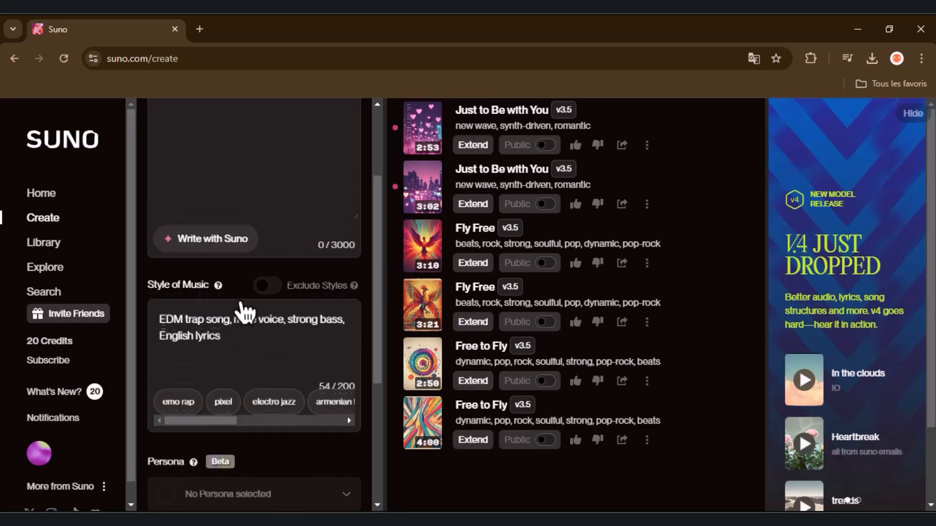
{"action": "scroll", "coordinate": [245, 312], "scroll_direction": "up", "scroll_amount": 3}
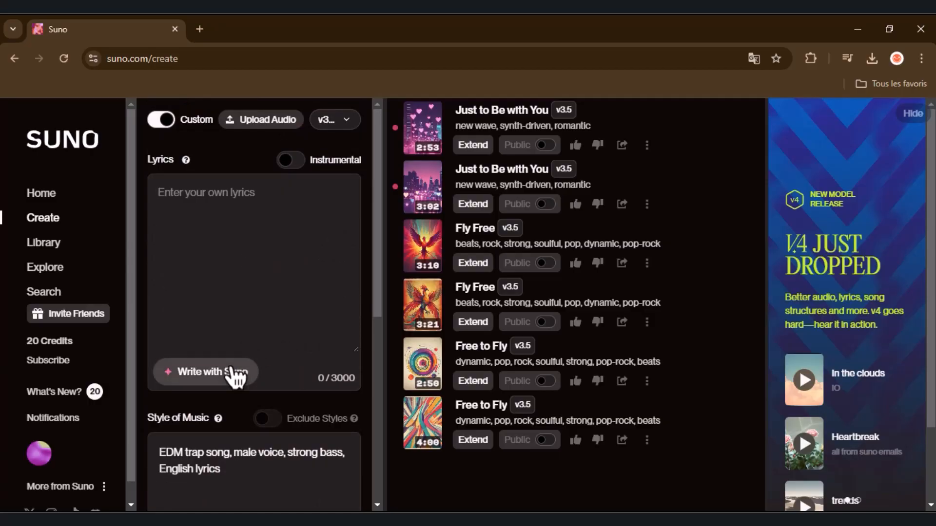
{"action": "left_click", "coordinate": [235, 377]}
{"action": "left_click", "coordinate": [213, 382]}
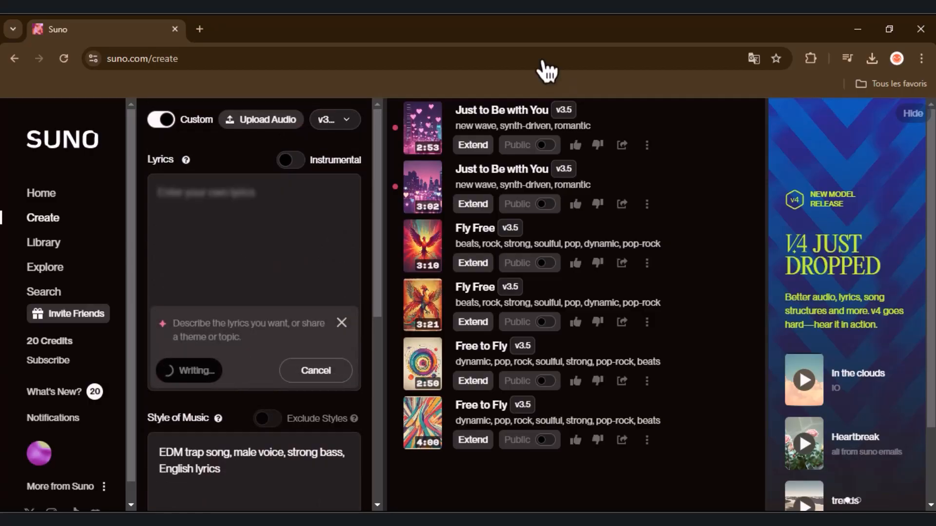
Review the written lyrics and remaining song settings, and generate the City Lights songs.
{"action": "scroll", "coordinate": [265, 225], "scroll_direction": "down", "scroll_amount": 5}
{"action": "scroll", "coordinate": [268, 222], "scroll_direction": "down", "scroll_amount": 4}
{"action": "scroll", "coordinate": [247, 336], "scroll_direction": "down", "scroll_amount": 3}
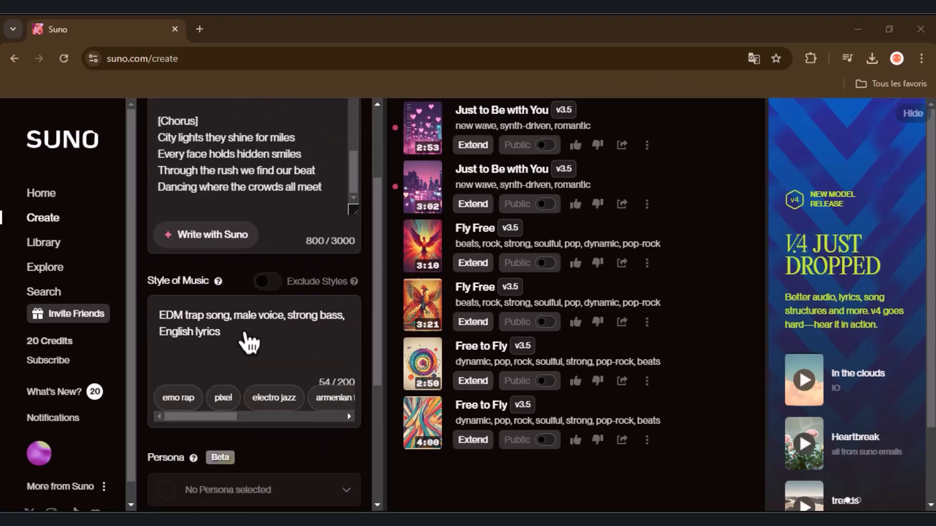
{"action": "scroll", "coordinate": [247, 324], "scroll_direction": "down", "scroll_amount": 3}
{"action": "scroll", "coordinate": [248, 321], "scroll_direction": "down", "scroll_amount": 2}
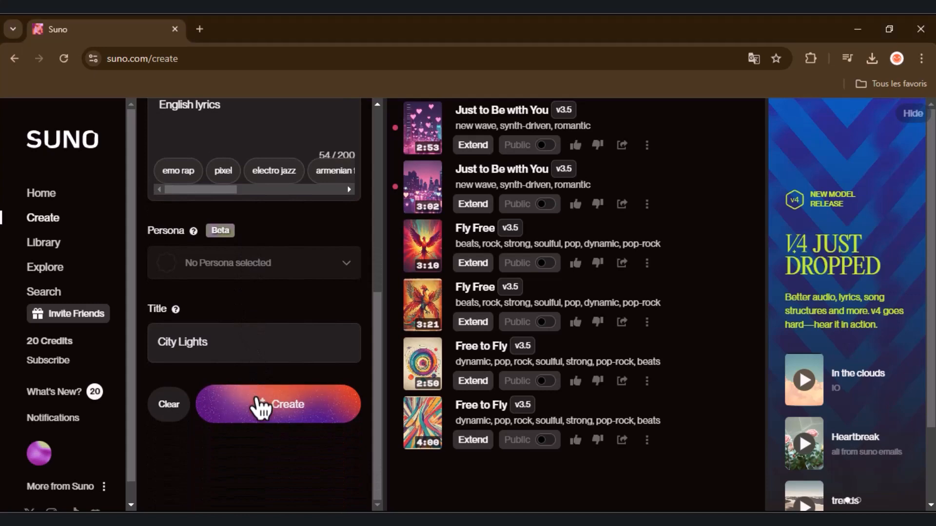
{"action": "left_click", "coordinate": [261, 407]}
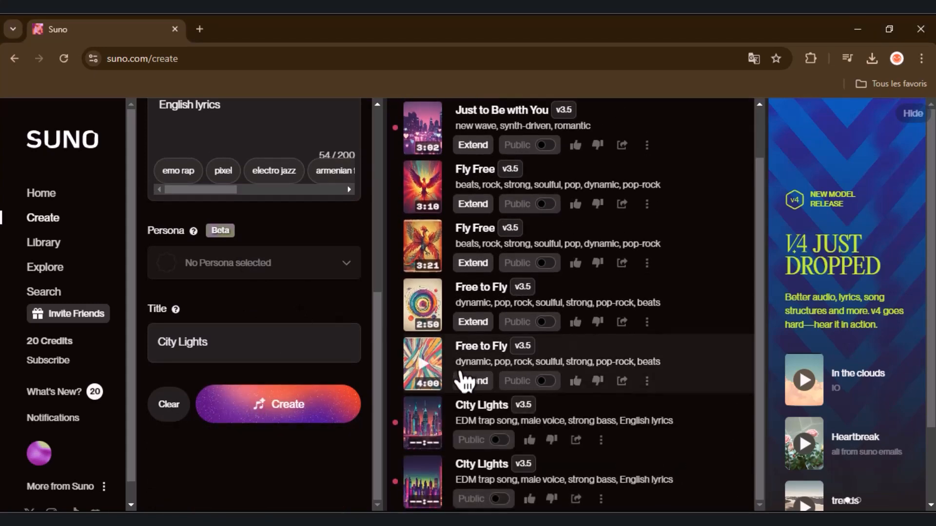
Listen to the first generated City Lights version while following its lyrics in the Lyrics section, and pause it.
{"action": "left_click", "coordinate": [428, 428]}
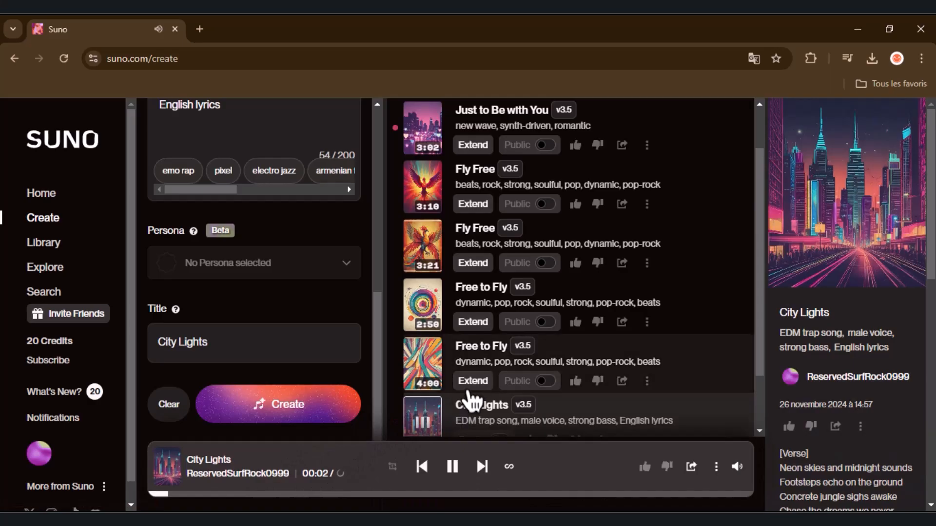
{"action": "scroll", "coordinate": [610, 407], "scroll_direction": "down", "scroll_amount": 2}
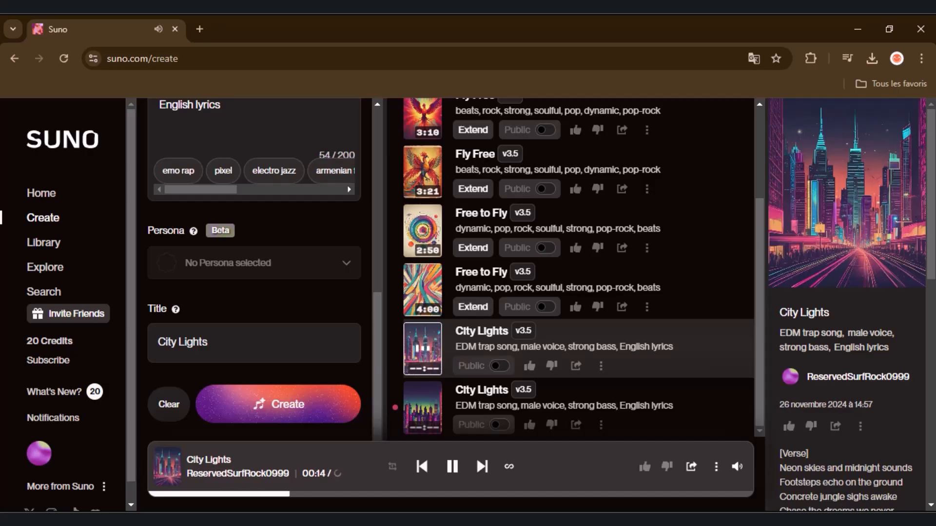
{"action": "scroll", "coordinate": [222, 175], "scroll_direction": "up", "scroll_amount": 1}
{"action": "scroll", "coordinate": [224, 183], "scroll_direction": "up", "scroll_amount": 6}
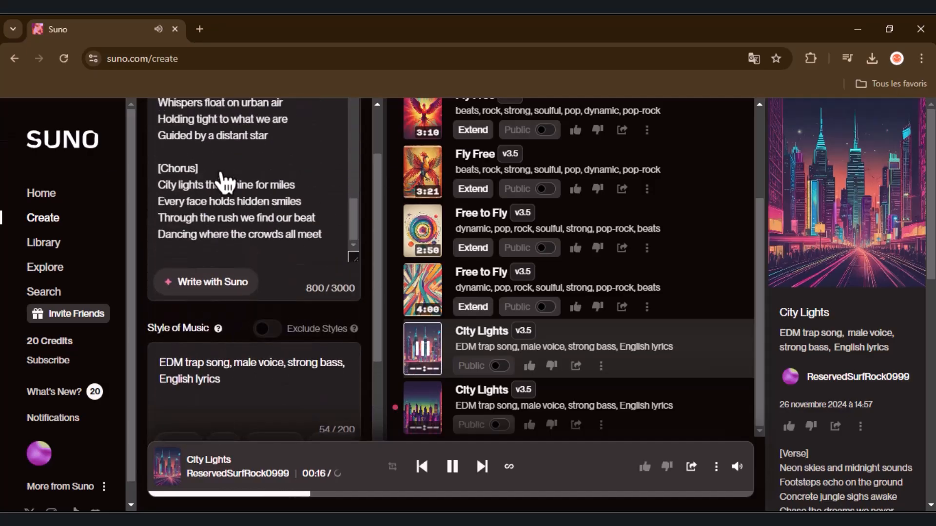
{"action": "scroll", "coordinate": [320, 279], "scroll_direction": "up", "scroll_amount": 3}
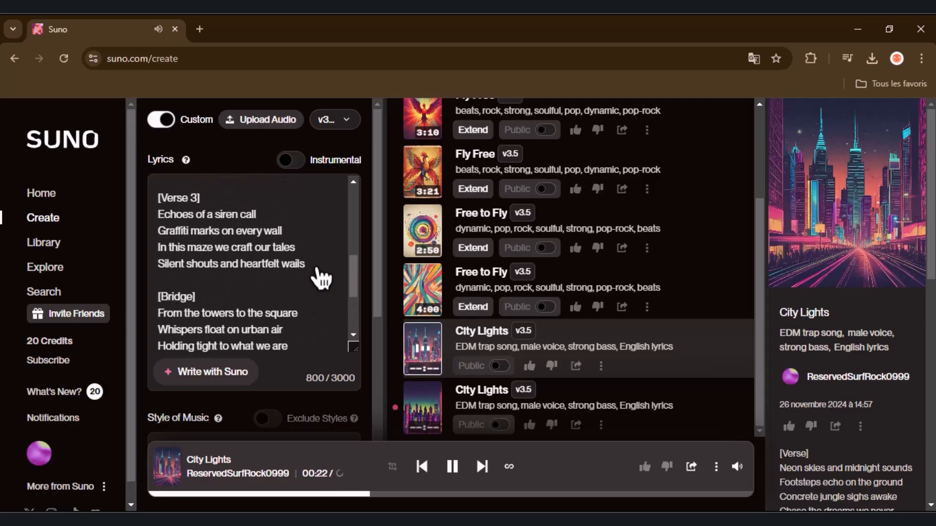
{"action": "scroll", "coordinate": [320, 279], "scroll_direction": "down", "scroll_amount": 1}
{"action": "scroll", "coordinate": [320, 279], "scroll_direction": "down", "scroll_amount": 1}
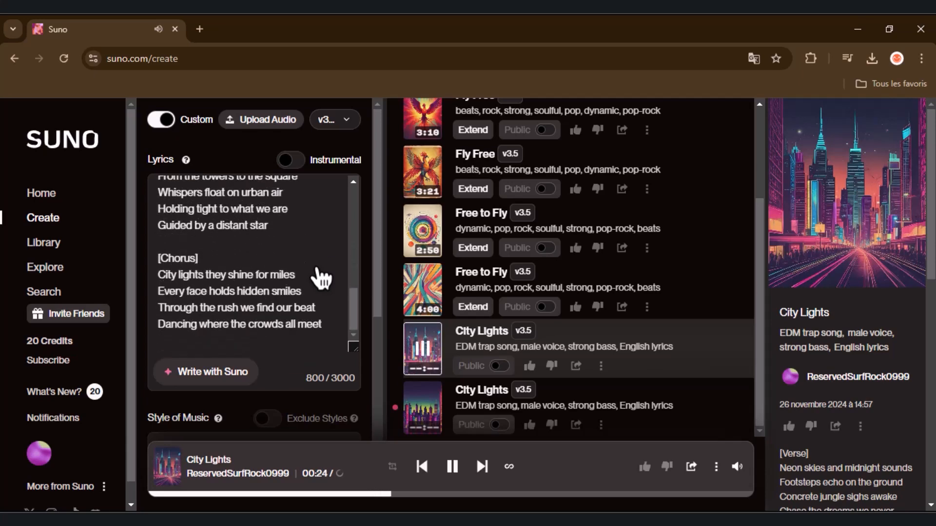
{"action": "scroll", "coordinate": [321, 279], "scroll_direction": "down", "scroll_amount": 5}
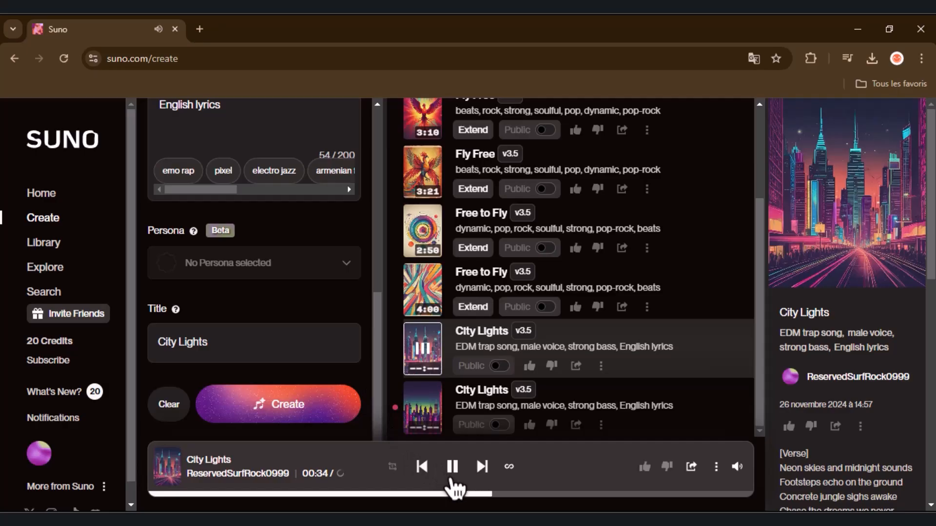
{"action": "left_click", "coordinate": [452, 467]}
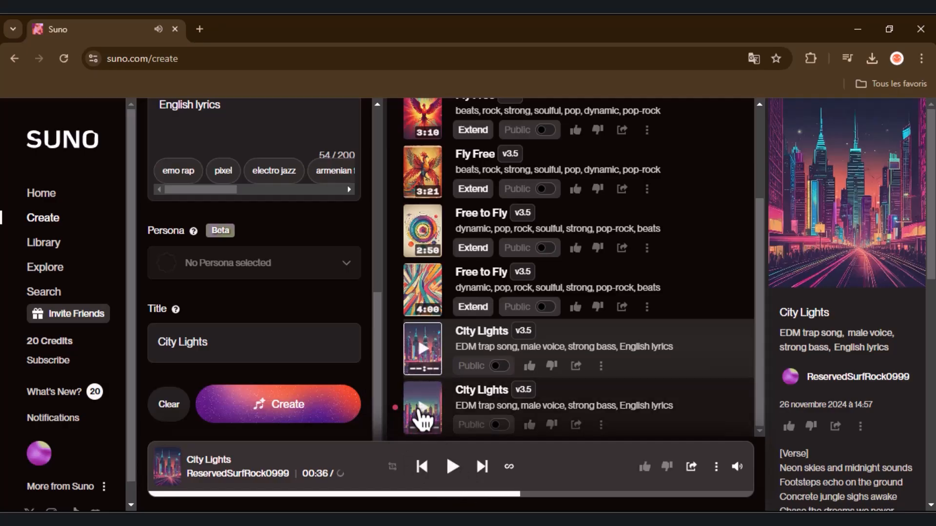
Play the second City Lights version, compare it with the lyrics and style description, and pause playback.
{"action": "left_click", "coordinate": [423, 413]}
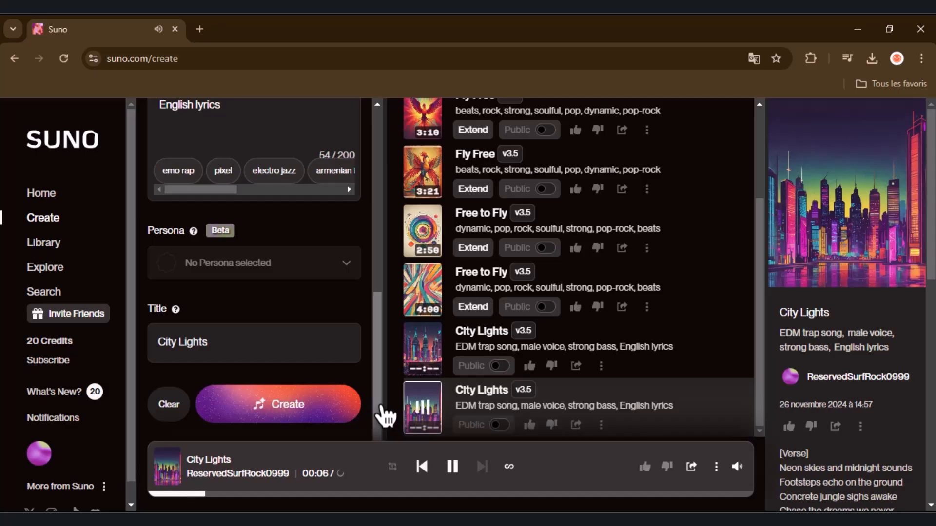
{"action": "scroll", "coordinate": [280, 273], "scroll_direction": "up", "scroll_amount": 5}
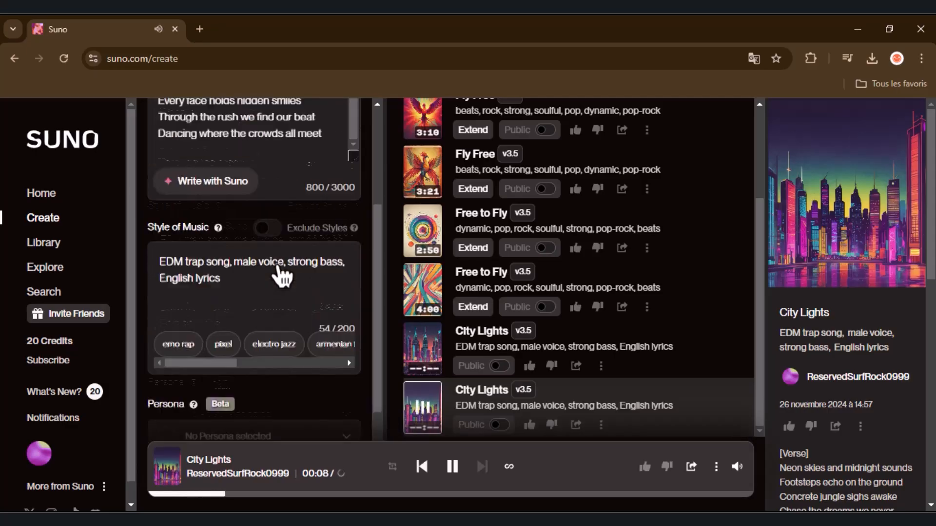
{"action": "scroll", "coordinate": [279, 273], "scroll_direction": "up", "scroll_amount": 2}
{"action": "scroll", "coordinate": [308, 251], "scroll_direction": "up", "scroll_amount": 5}
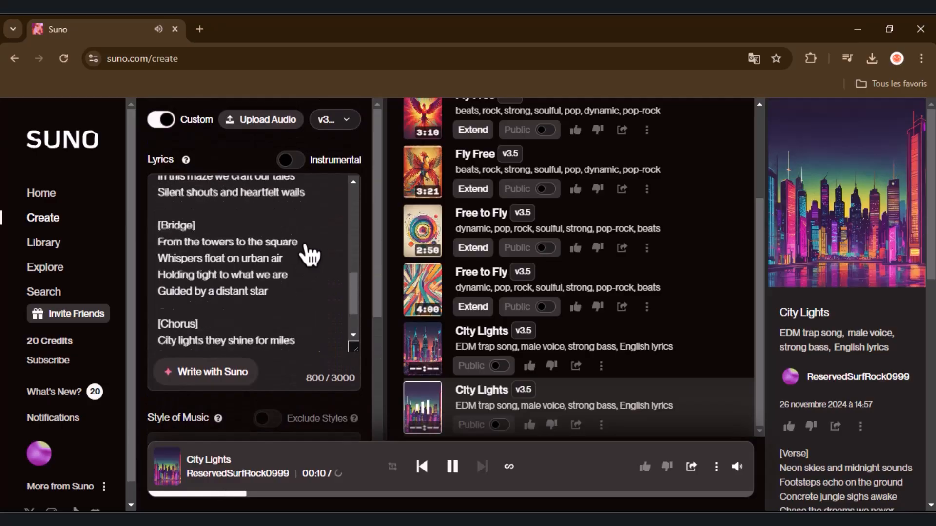
{"action": "scroll", "coordinate": [308, 253], "scroll_direction": "up", "scroll_amount": 2}
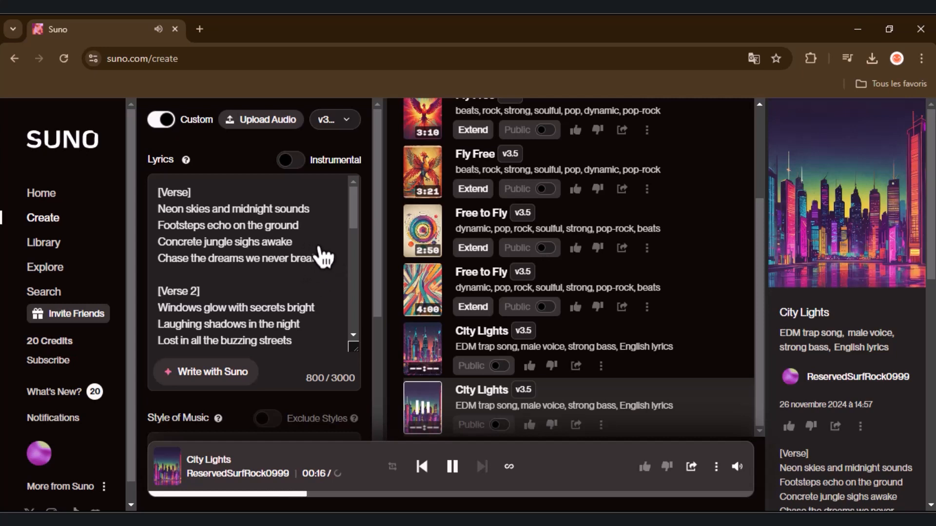
{"action": "mouse_move", "coordinate": [318, 259]}
{"action": "left_mouse_down"}
{"action": "mouse_move", "coordinate": [278, 274]}
{"action": "mouse_move", "coordinate": [305, 257]}
{"action": "mouse_move", "coordinate": [328, 269]}
{"action": "left_mouse_up"}
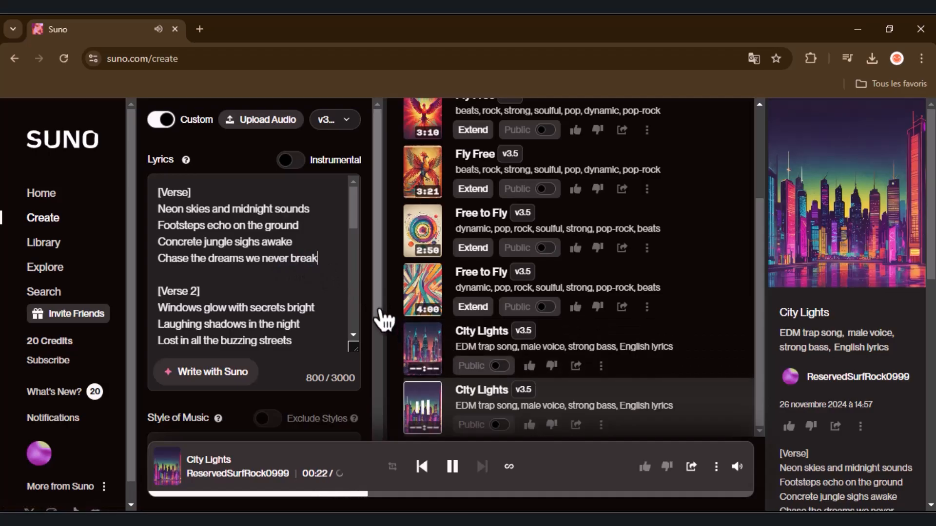
{"action": "scroll", "coordinate": [379, 316], "scroll_direction": "down", "scroll_amount": 5}
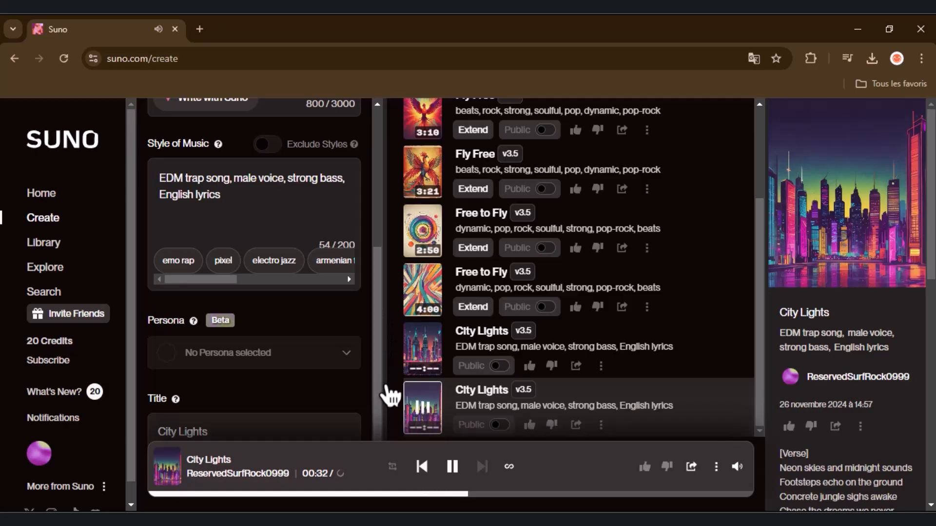
{"action": "left_click", "coordinate": [452, 468]}
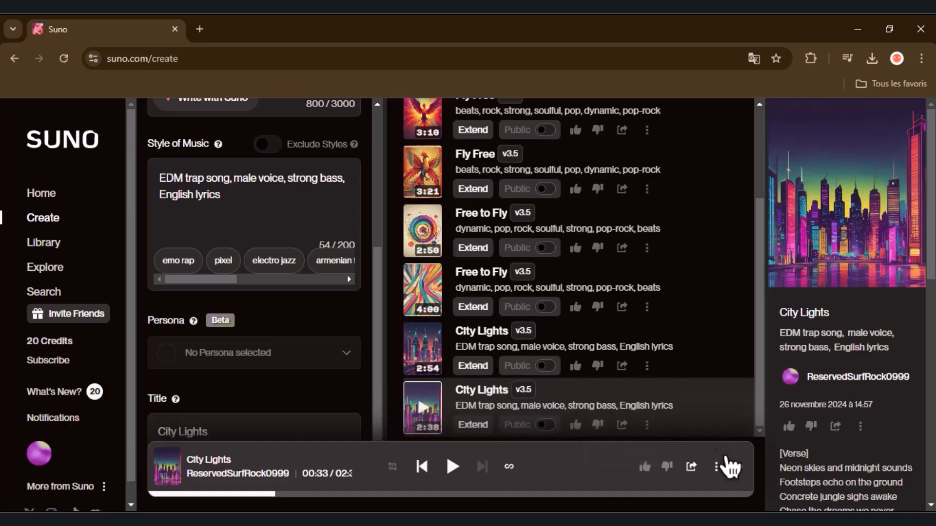
View the creation options available for the second City Lights version, such as Extend and Remaster, and close them.
{"action": "left_click", "coordinate": [717, 467]}
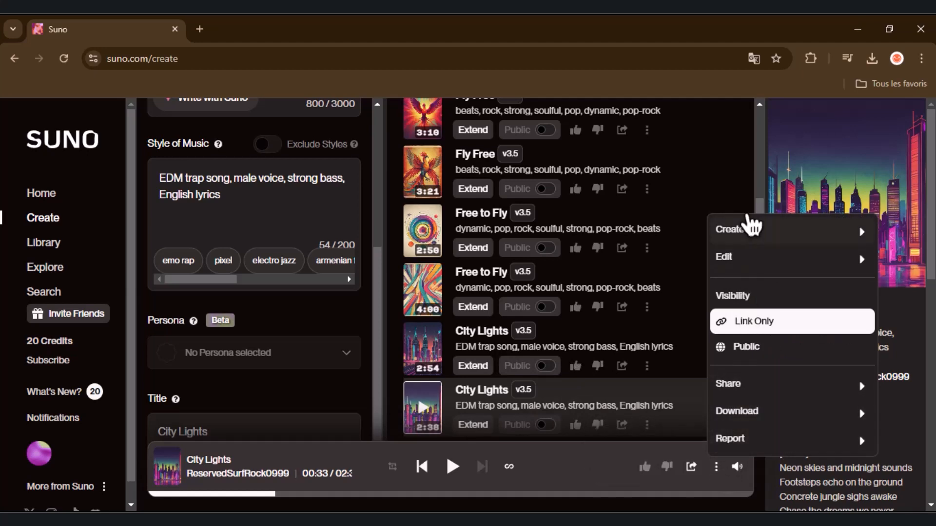
{"action": "mouse_move", "coordinate": [774, 238]}
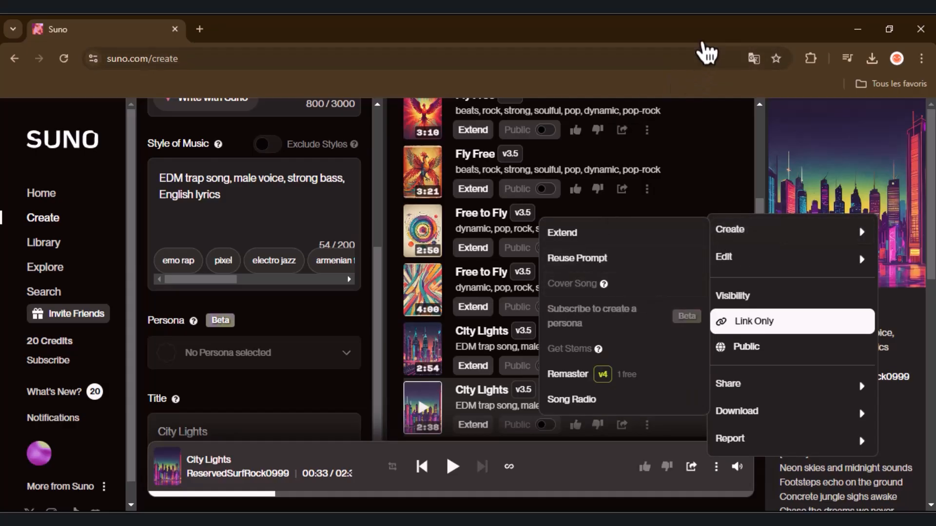
{"action": "left_click", "coordinate": [458, 480]}
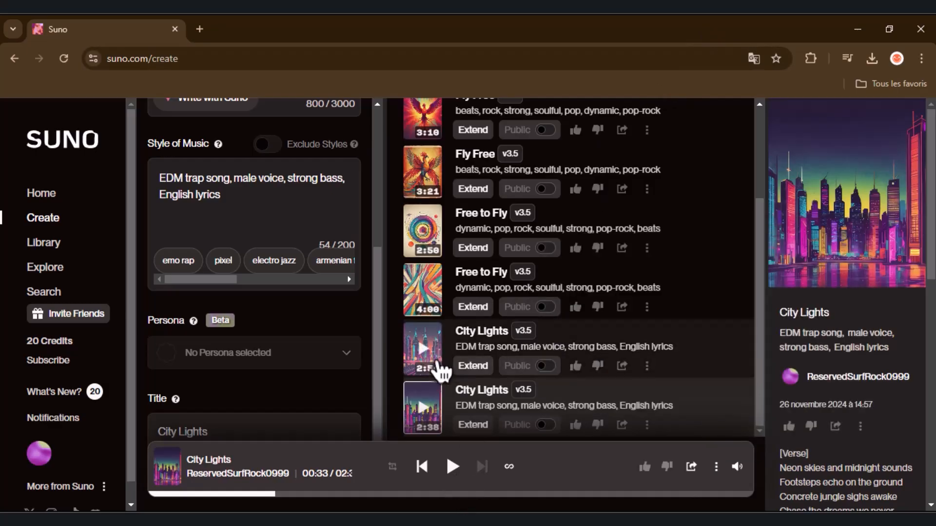
Play the first City Lights version again and download it as a video.
{"action": "left_click", "coordinate": [422, 347]}
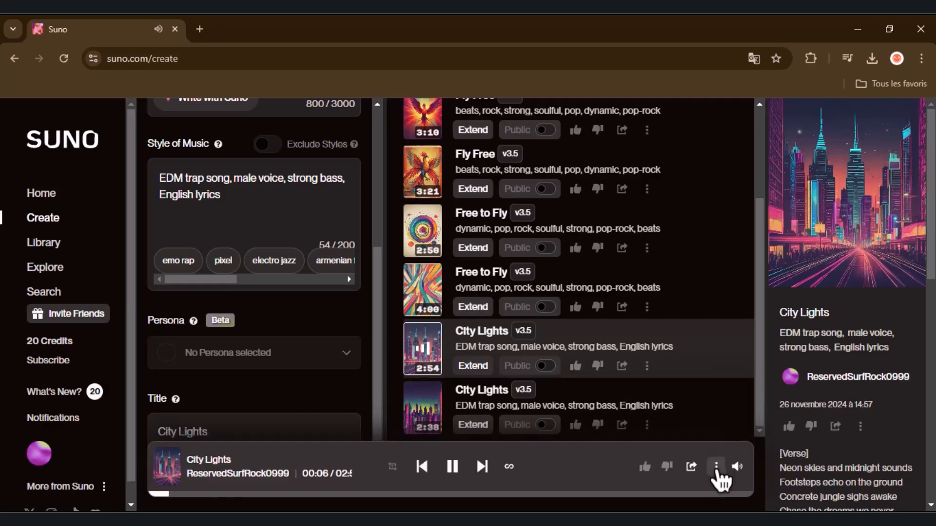
{"action": "left_click", "coordinate": [716, 467]}
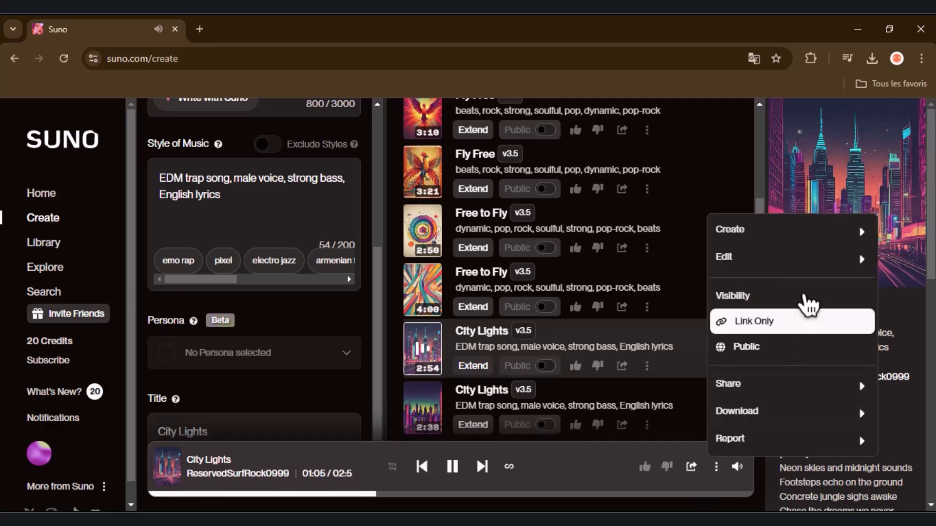
{"action": "mouse_move", "coordinate": [773, 415]}
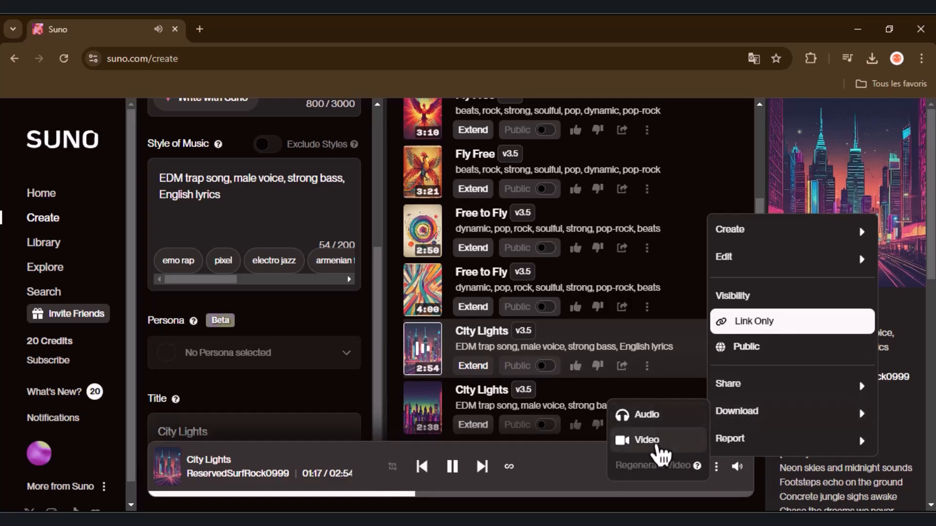
{"action": "left_click", "coordinate": [659, 442]}
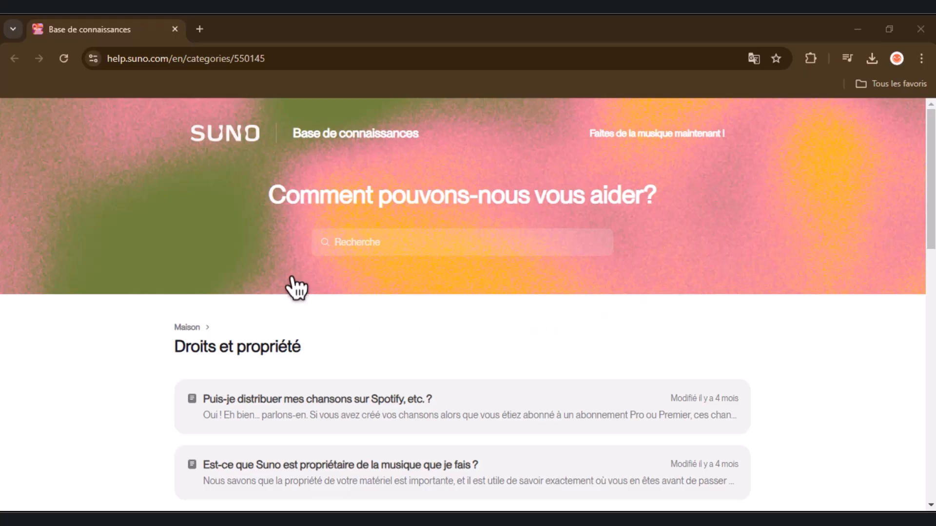
Look through the rights and ownership questions in Suno's knowledge base, including distribution, commercial use and copyright.
{"action": "scroll", "coordinate": [293, 279], "scroll_direction": "down", "scroll_amount": 1}
{"action": "scroll", "coordinate": [295, 288], "scroll_direction": "down", "scroll_amount": 2}
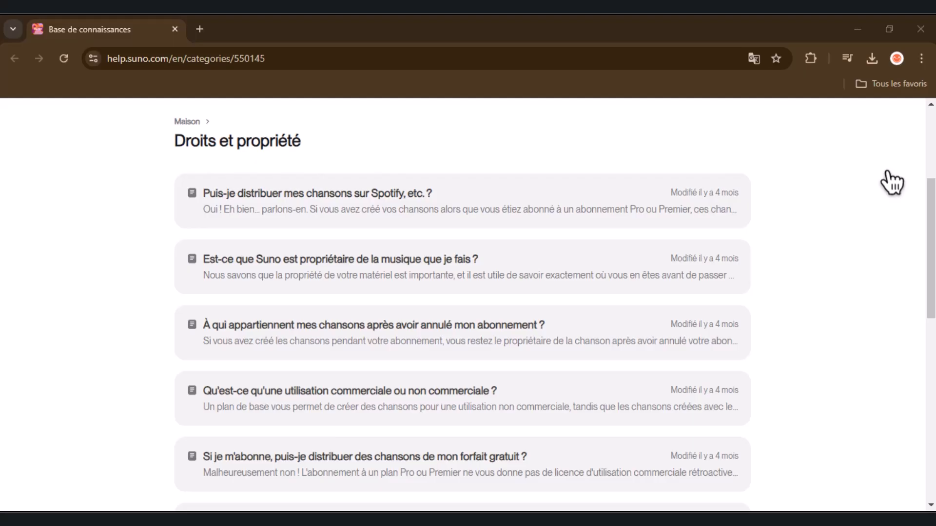
{"action": "scroll", "coordinate": [863, 305], "scroll_direction": "down", "scroll_amount": 4}
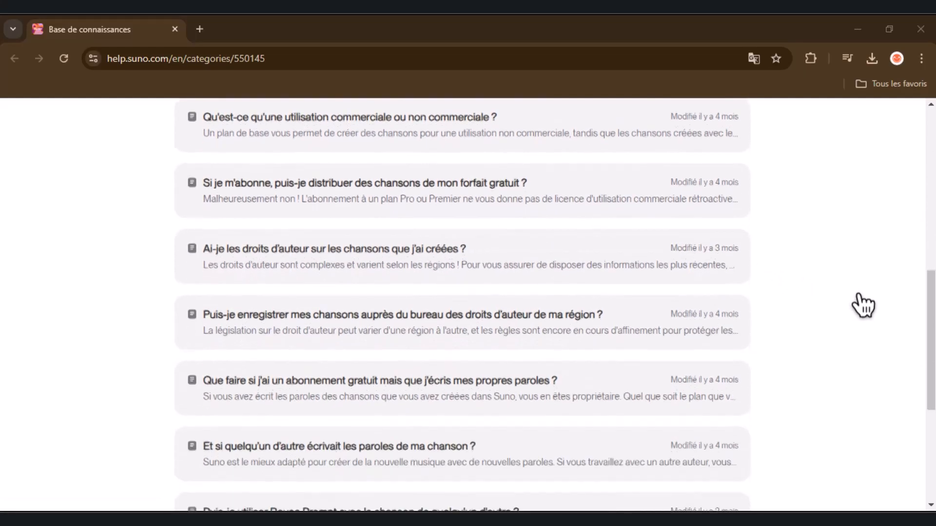
{"action": "scroll", "coordinate": [862, 305], "scroll_direction": "down", "scroll_amount": 1}
{"action": "scroll", "coordinate": [863, 306], "scroll_direction": "down", "scroll_amount": 3}
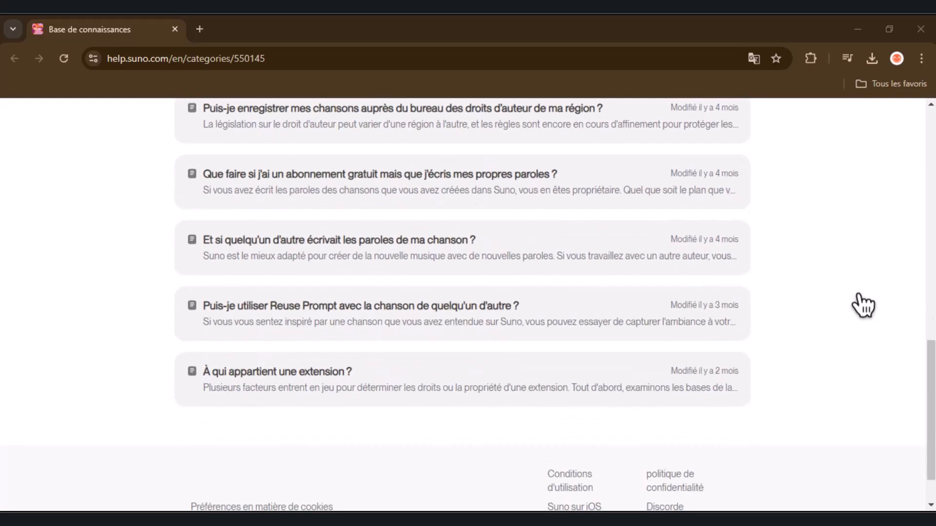
{"action": "scroll", "coordinate": [862, 306], "scroll_direction": "up", "scroll_amount": 8}
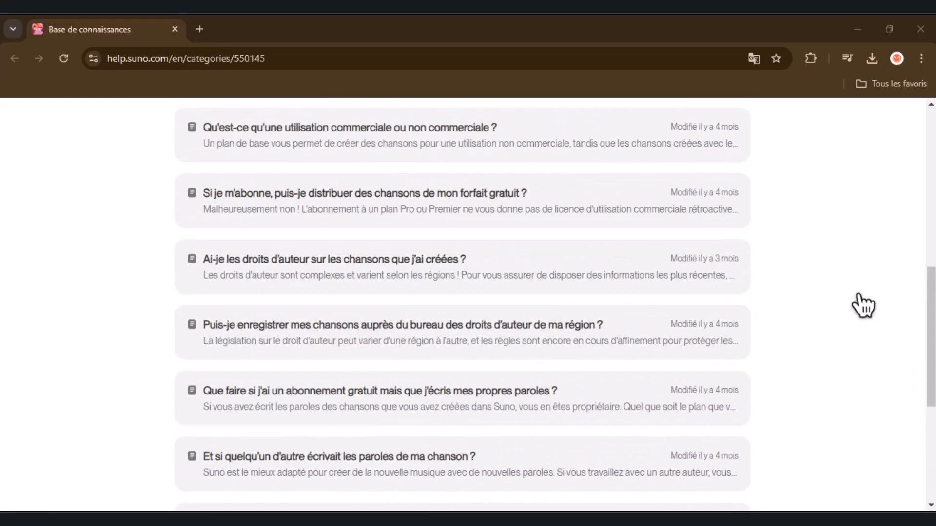